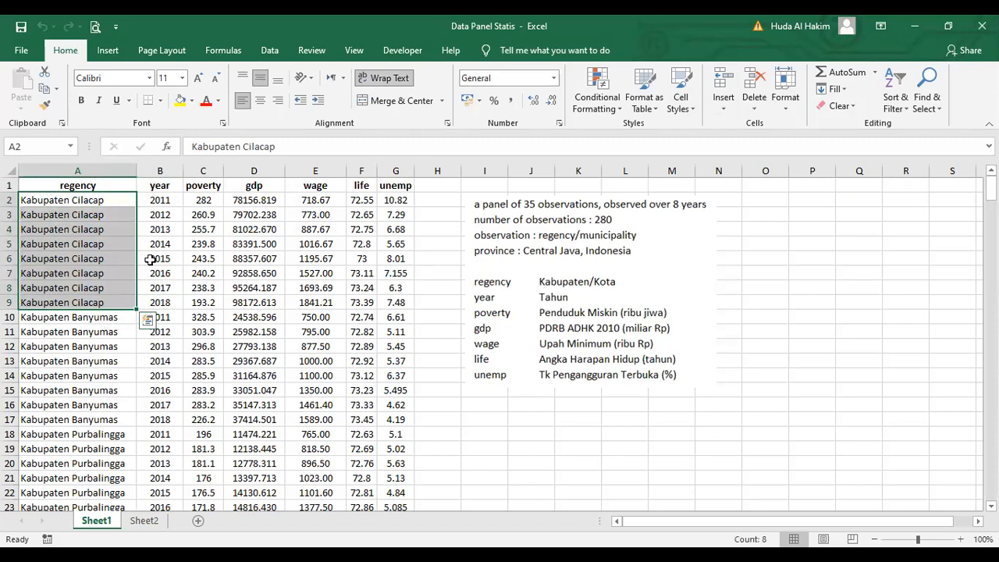
Step: Examine the regency and year entries for Kabupaten Cilacap and Kabupaten Banyumas in the worksheet
left_click_drag(160, 202, 160, 302)
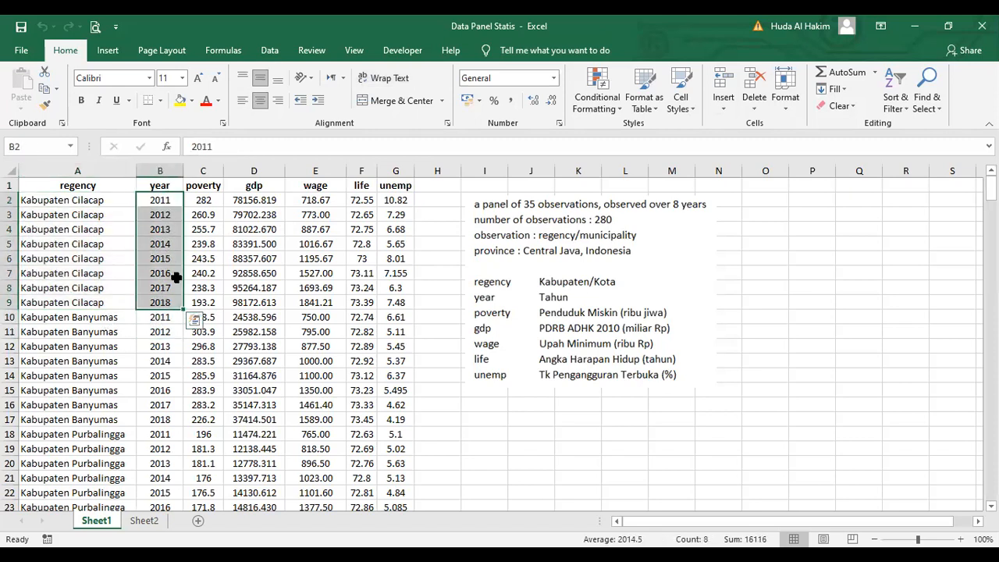
left_click_drag(91, 199, 93, 303)
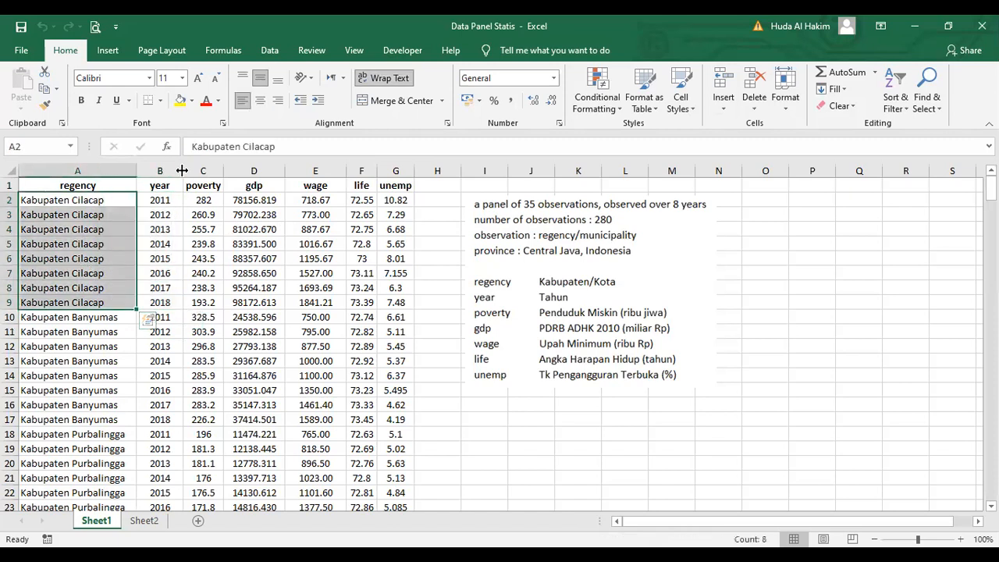
left_click_drag(160, 200, 108, 420)
left_click_drag(164, 317, 166, 429)
left_click(116, 414)
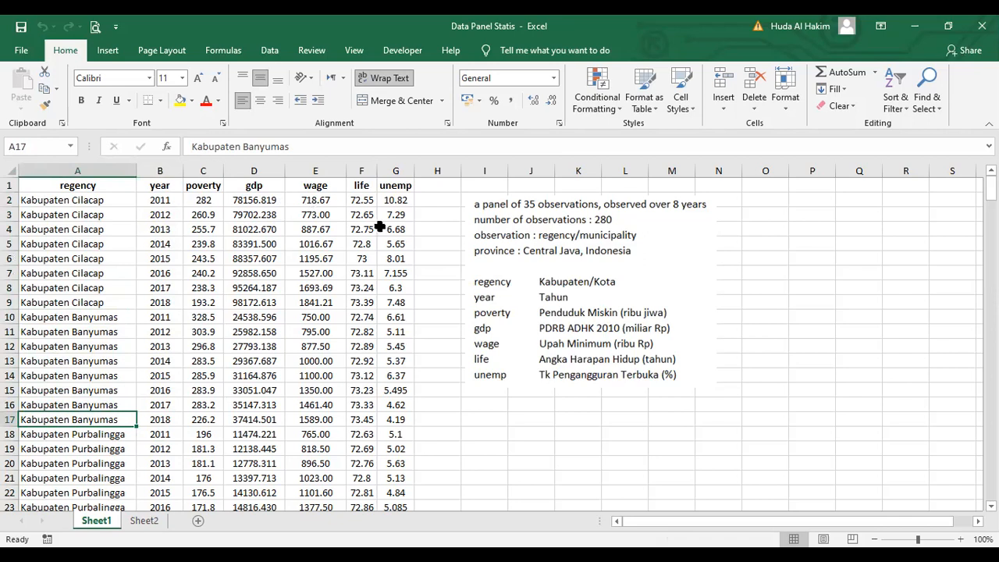
left_click(118, 188)
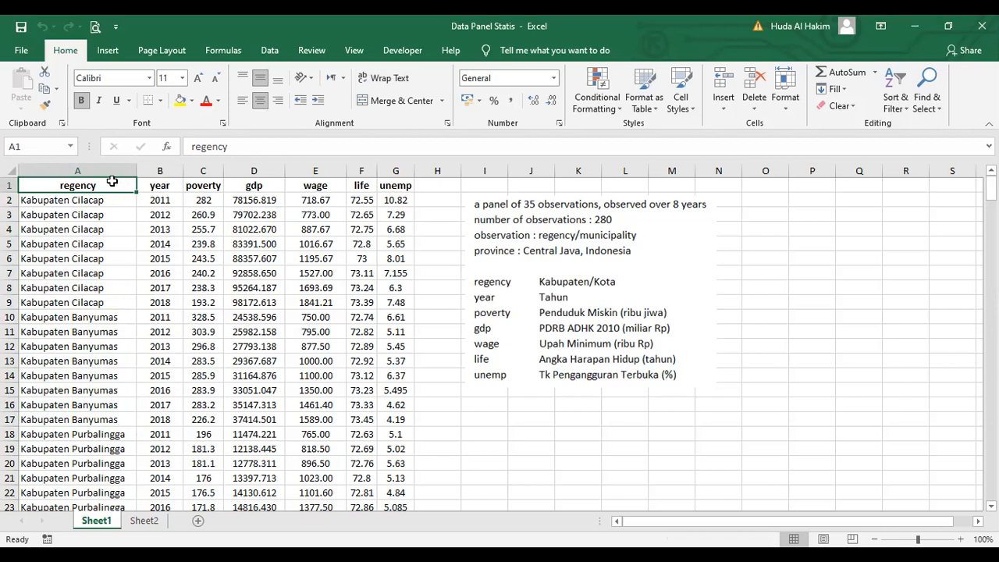
left_click_drag(113, 181, 111, 335)
left_click(164, 185)
Step: Copy the entire panel data table on Sheet1, from the regency to the unemp column, including the header row
left_click(105, 187)
key("ctrl+shift+Right")
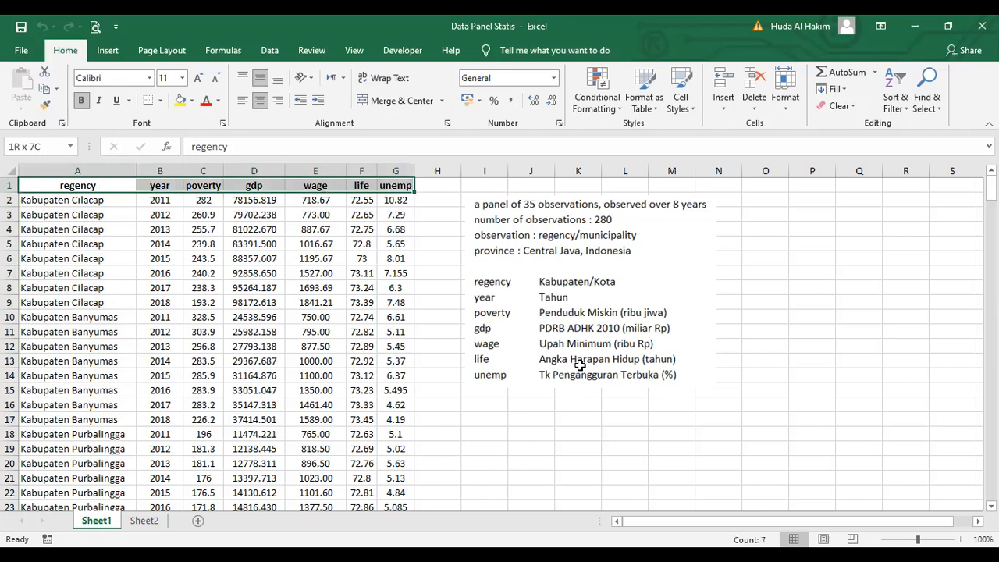
key("ctrl+shift+Down")
key("ctrl+c")
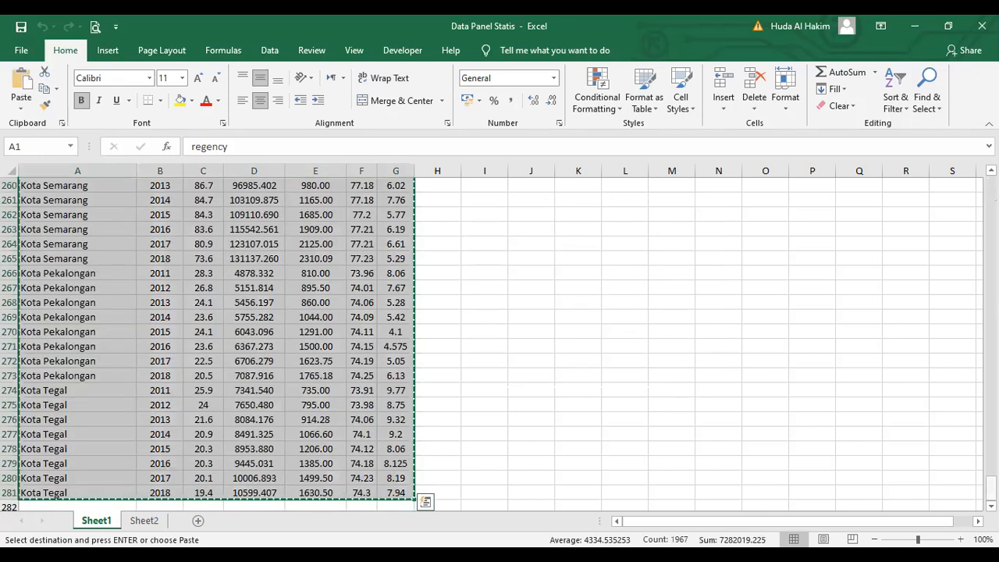
key("ctrl+BackSpace")
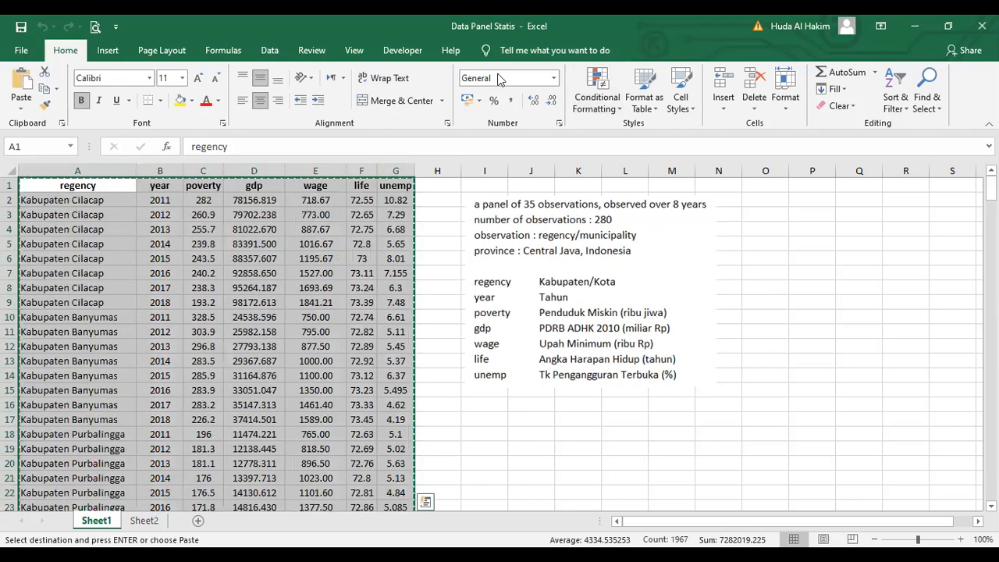
Step: Switch to Stata and open the data editor with the edit command
key("alt+Tab")
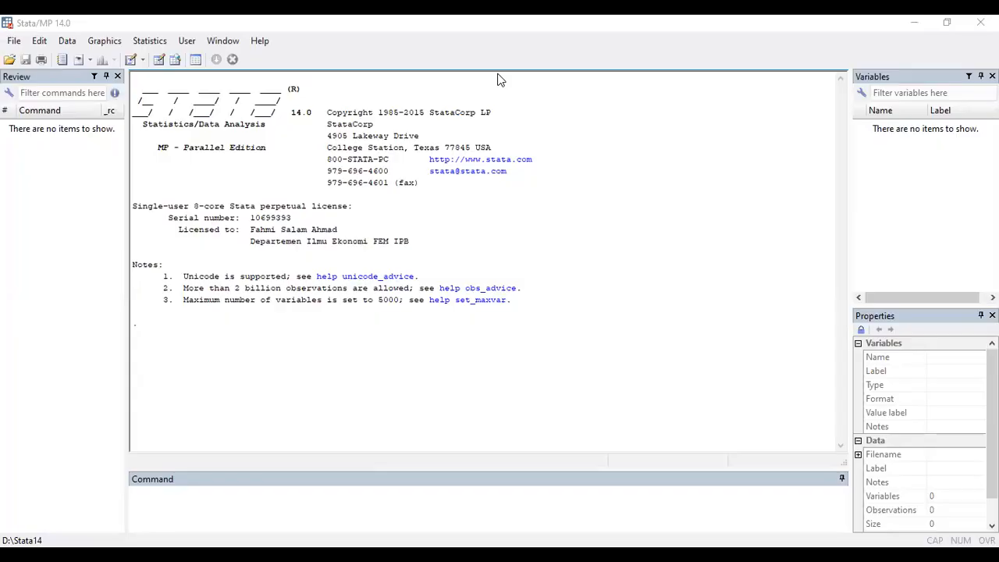
left_click(390, 398)
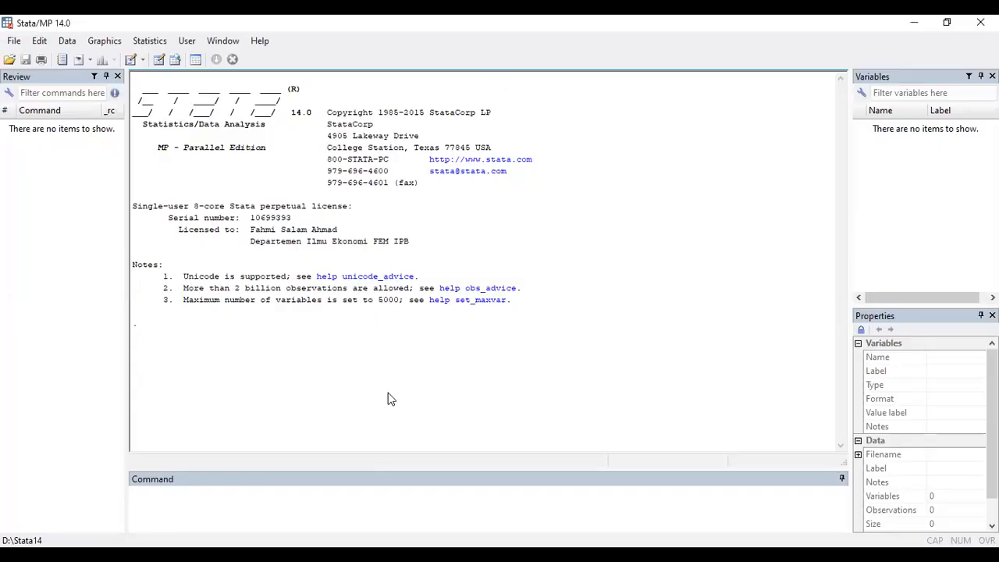
left_click(206, 500)
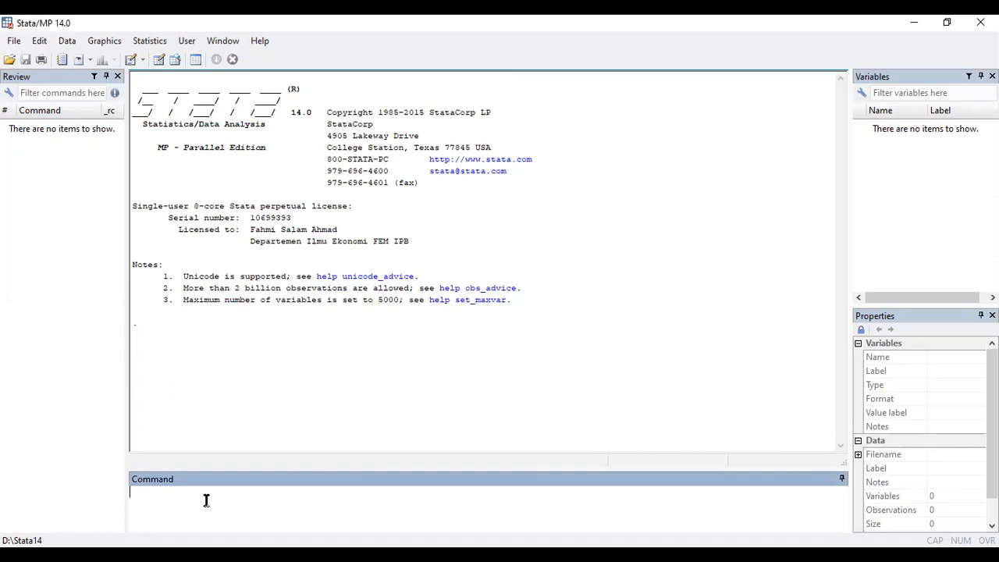
type("edit")
key("Return")
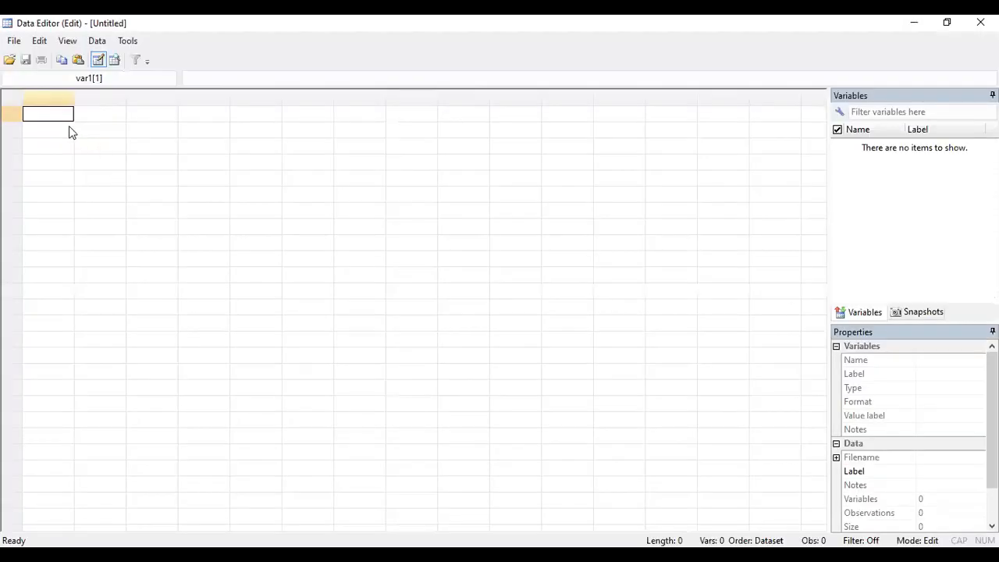
Step: Paste the copied table into the first cell of the data editor, treating the first row as variable names
right_click(55, 123)
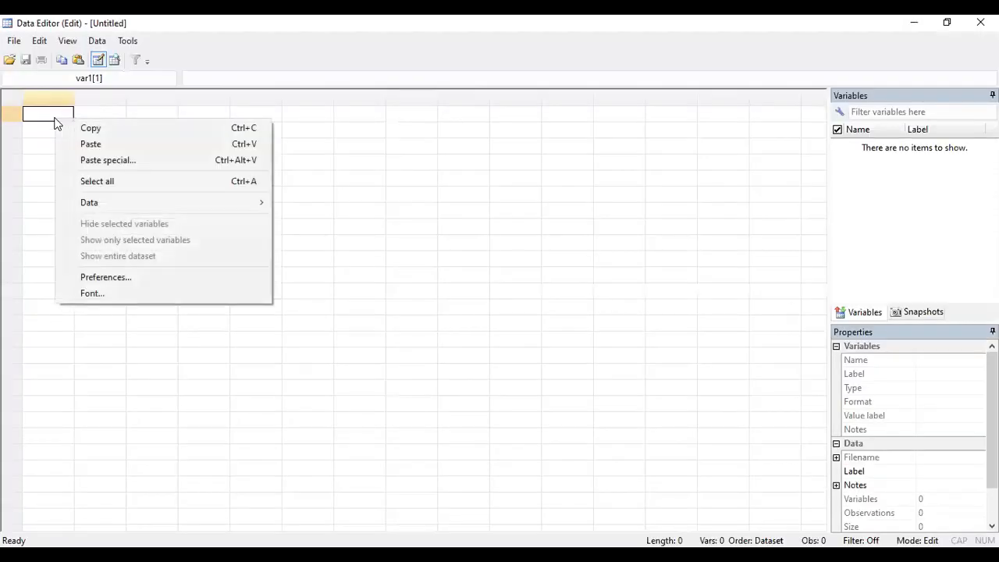
left_click(91, 144)
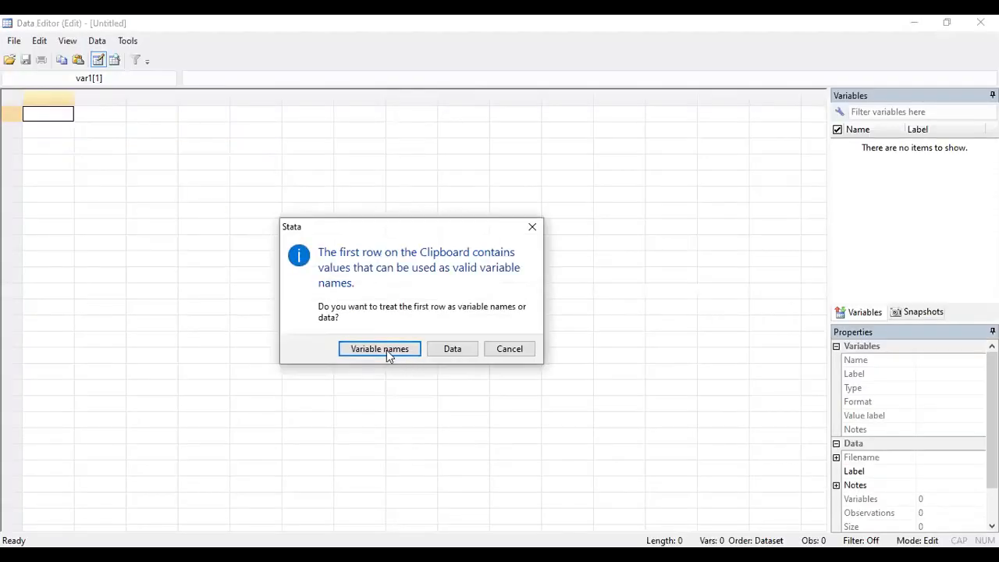
left_click(384, 351)
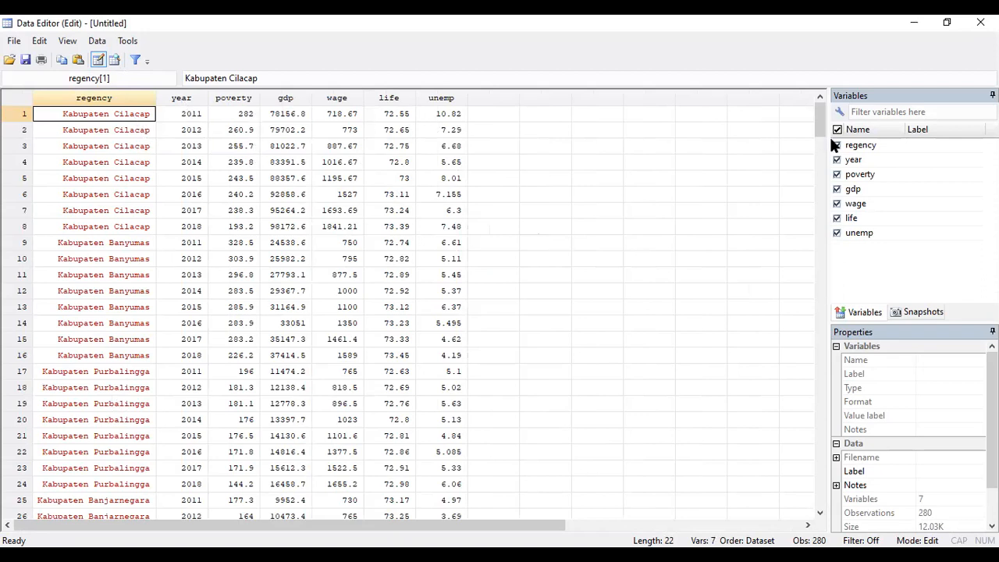
left_click(914, 23)
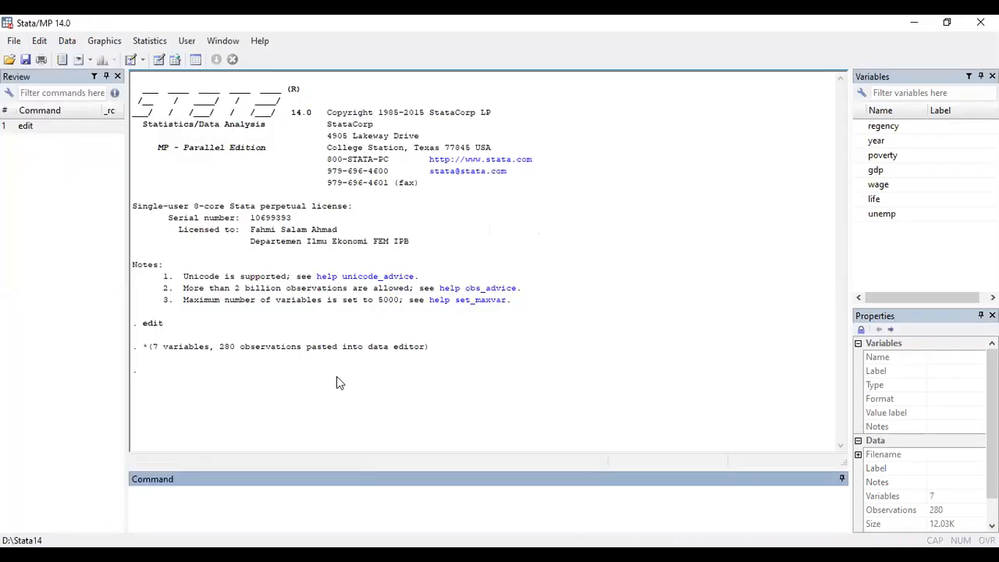
Step: Try to declare the panel structure with the command xtset regency year
left_click(228, 500)
type("xtset")
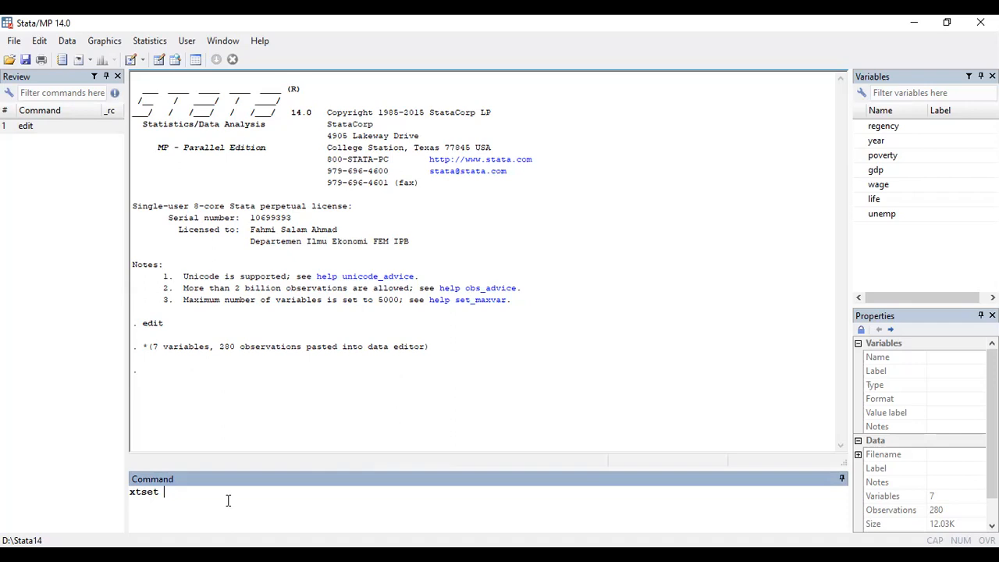
type(" regency year")
key("Return")
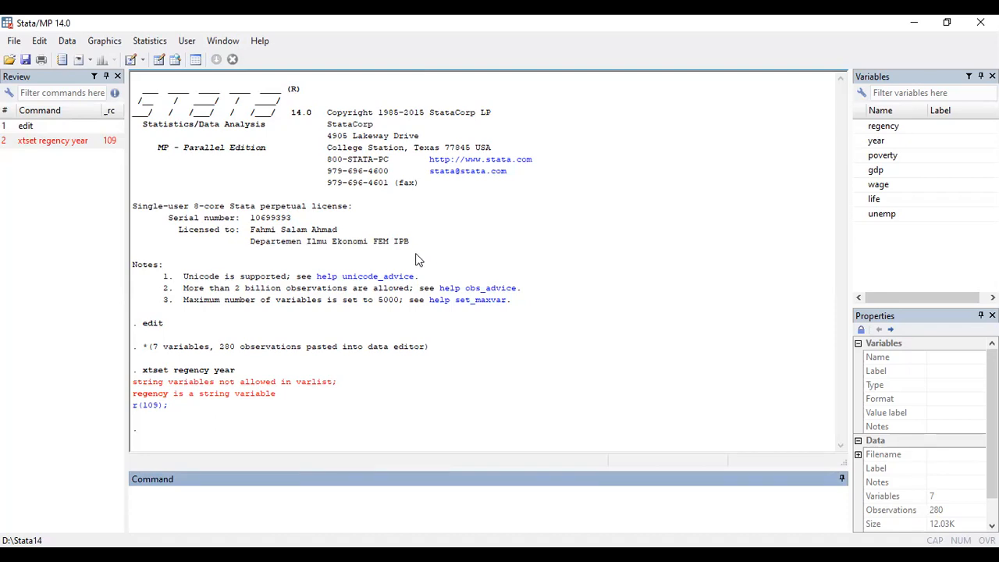
Step: Encode the string variable regency into a new numeric variable named kabkota
left_click(67, 42)
mouse_move(124, 93)
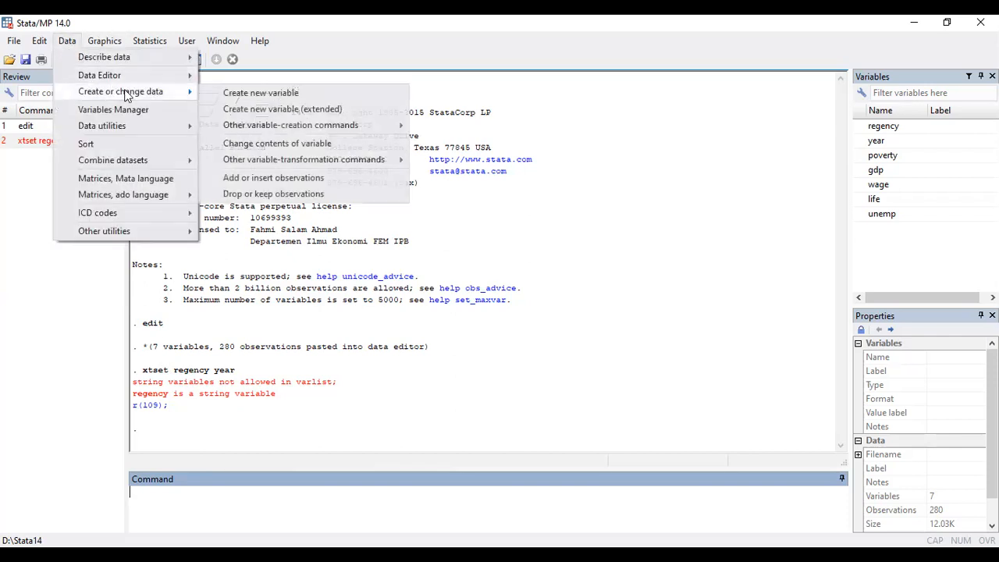
mouse_move(270, 159)
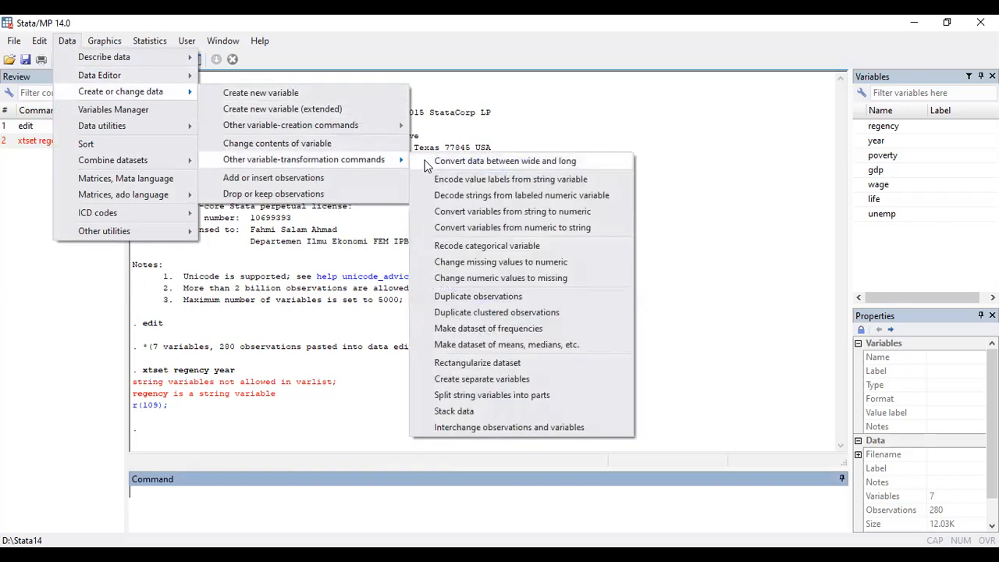
left_click(495, 181)
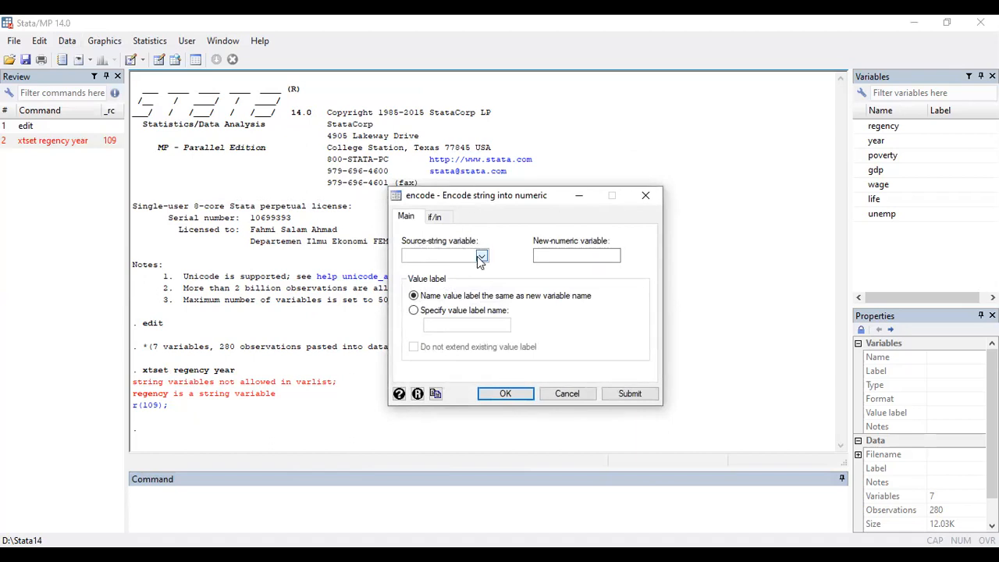
left_click(482, 256)
left_click(442, 266)
left_click(563, 256)
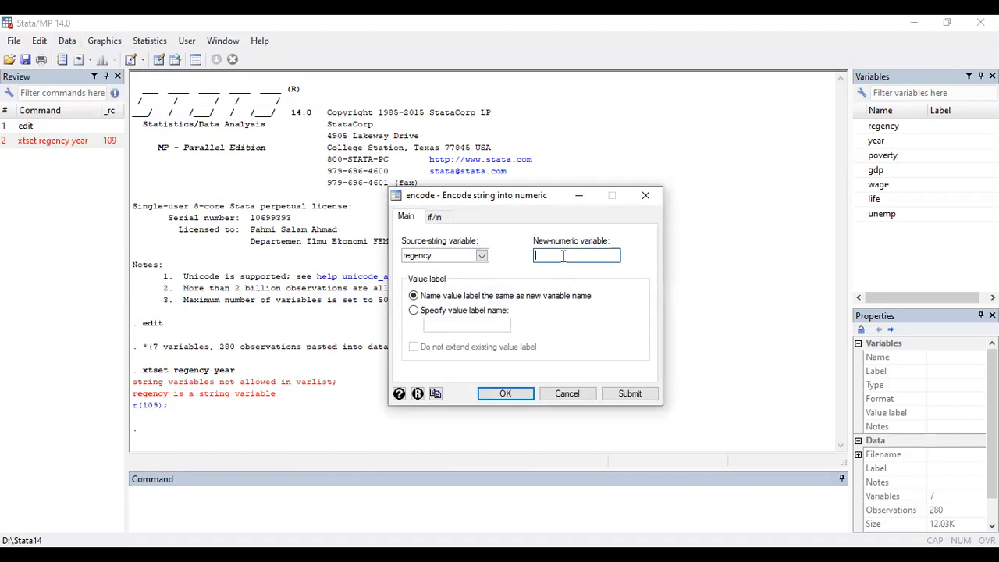
type("kabkota")
left_click(501, 394)
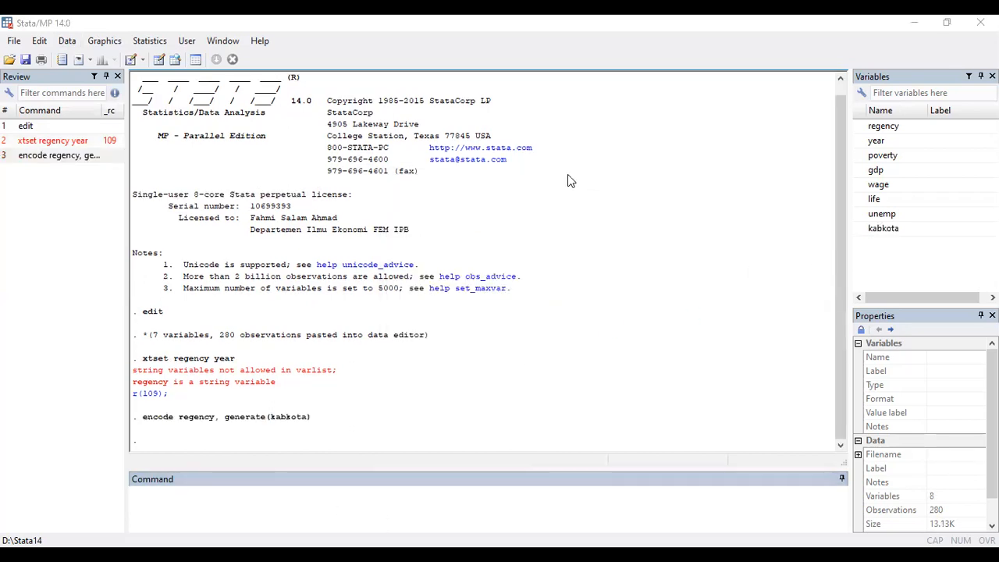
Step: Compare the encoded kabkota column with the original regency column in the data editor
key("alt+Tab")
left_click_drag(546, 115, 544, 173)
left_click(540, 194)
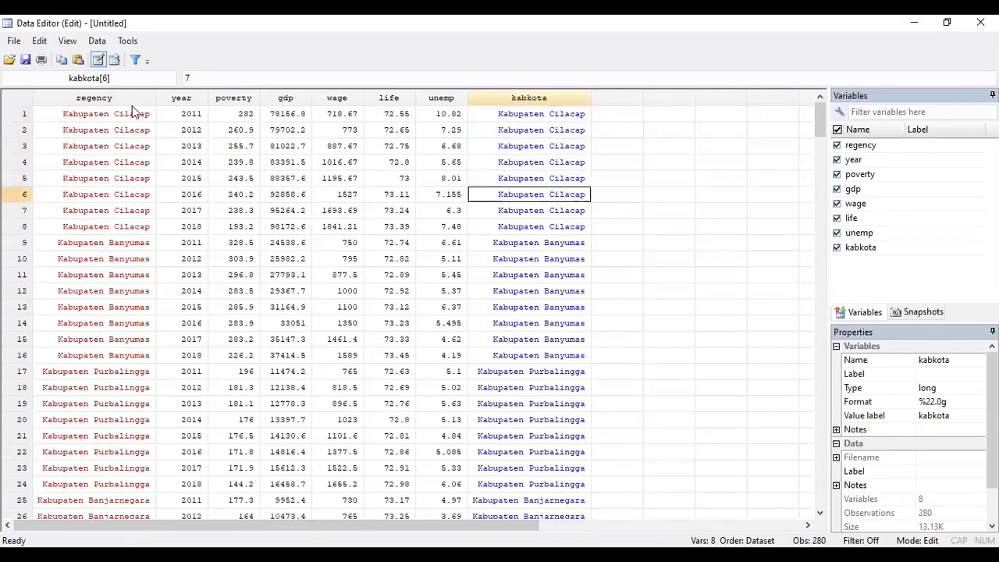
left_click_drag(132, 113, 130, 227)
left_click_drag(553, 114, 552, 161)
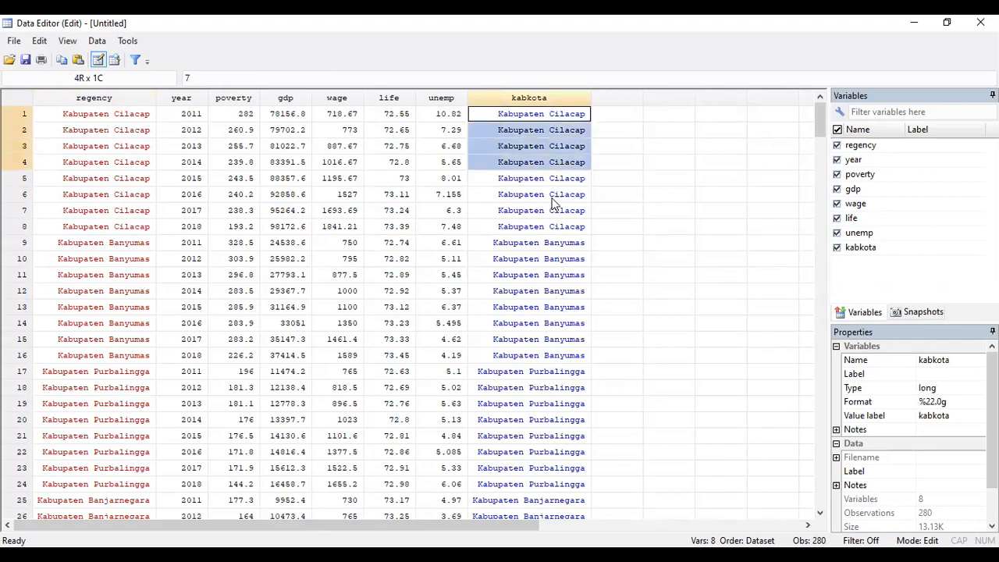
left_click_drag(552, 203, 555, 226)
left_click(544, 116)
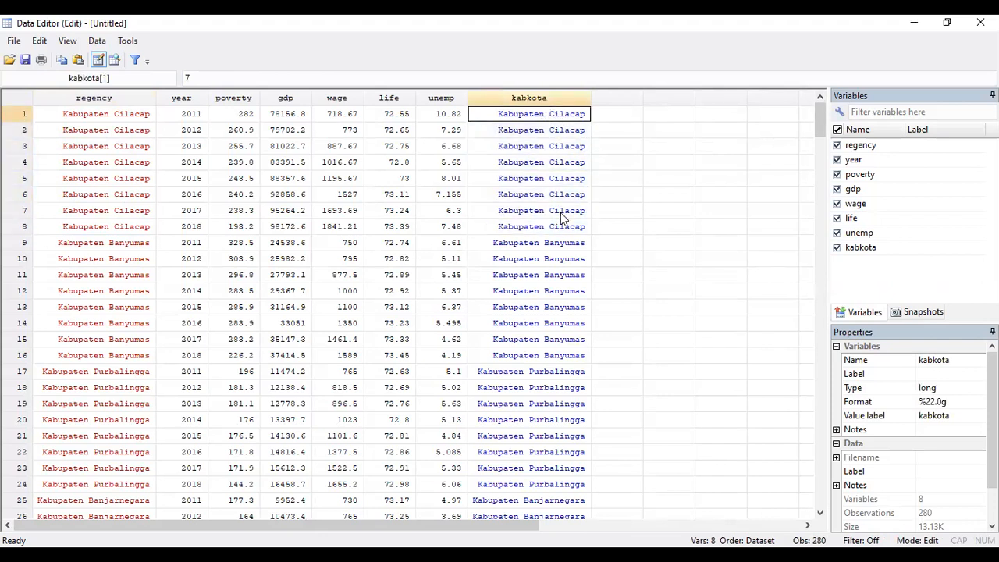
Step: Declare the dataset as panel data with the command xtset kabkota year
left_click(914, 26)
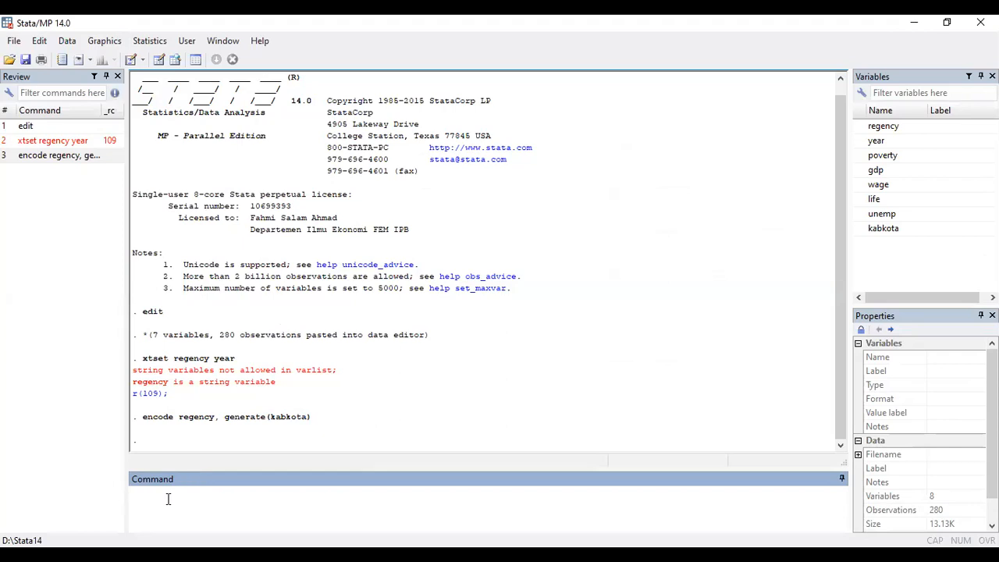
type("xtset kabkota year")
key("Return")
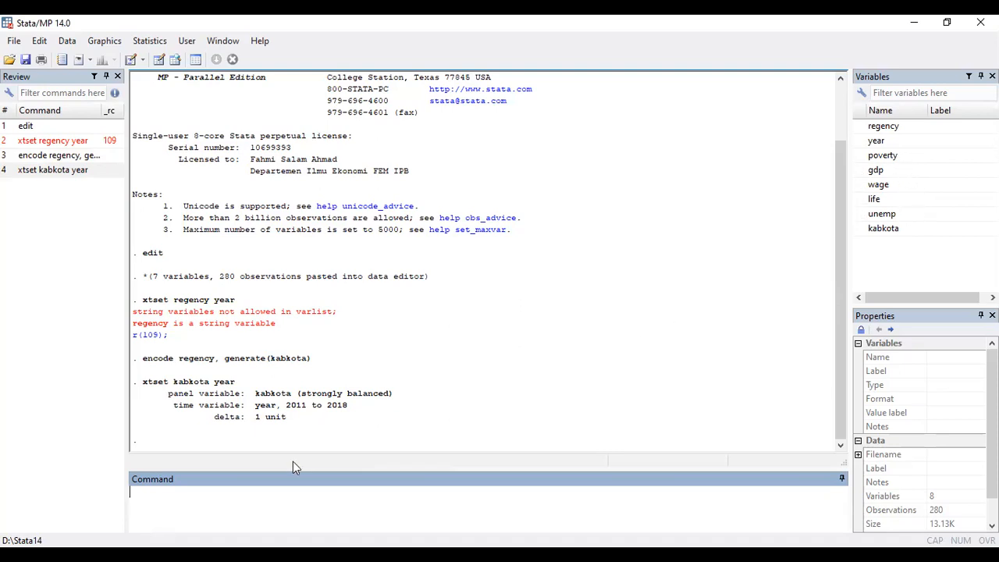
Step: Generate the variable lpoverty as the logarithm of poverty
type("gen lpoverty = log(")
type("poverty)")
key("Return")
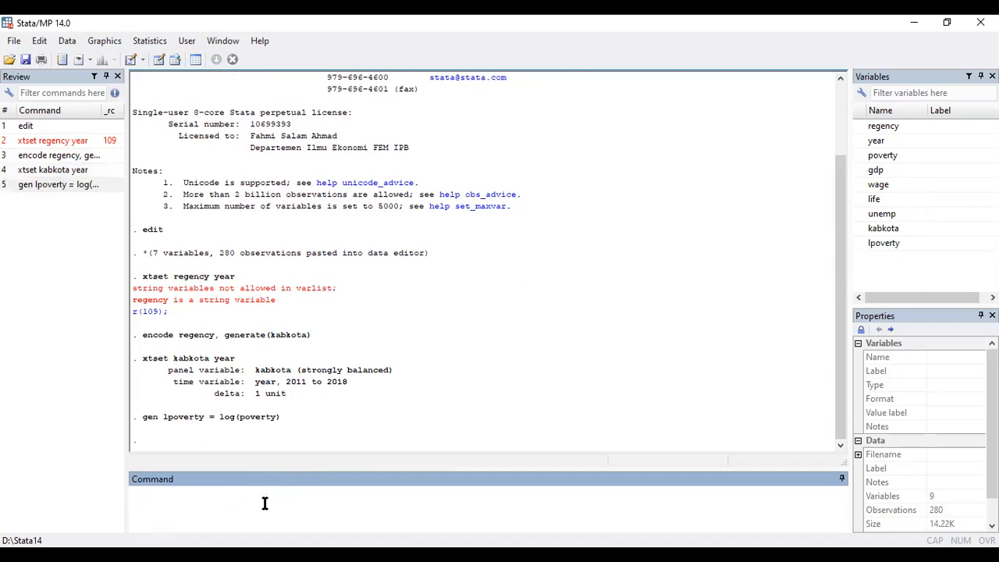
Step: Reuse the lpoverty command to generate the variable lgdp as log(gdp)
left_click(78, 185)
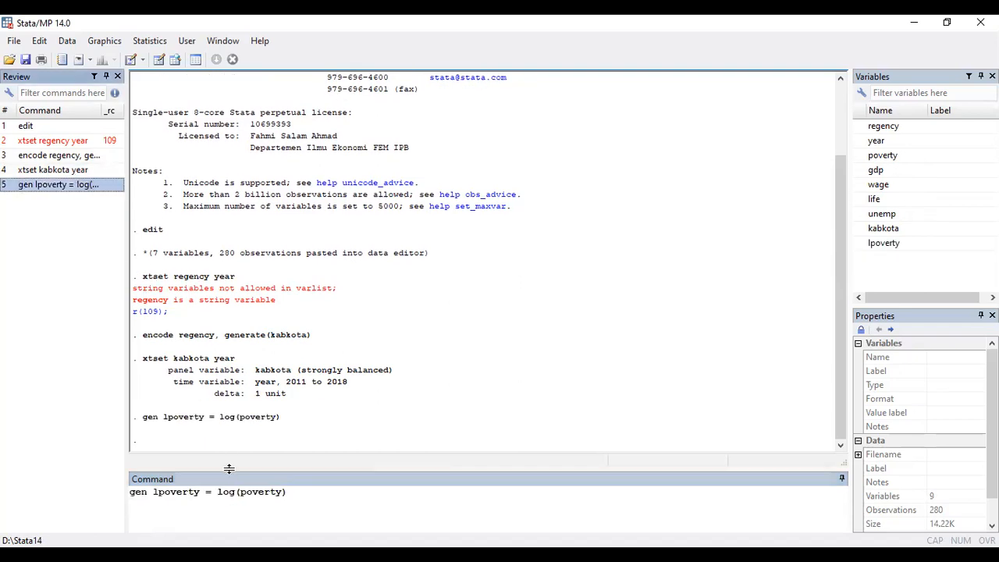
left_click(200, 492)
key("BackSpace")
key("BackSpace")
key("BackSpace")
key("BackSpace")
key("BackSpace")
key("BackSpace")
key("BackSpace")
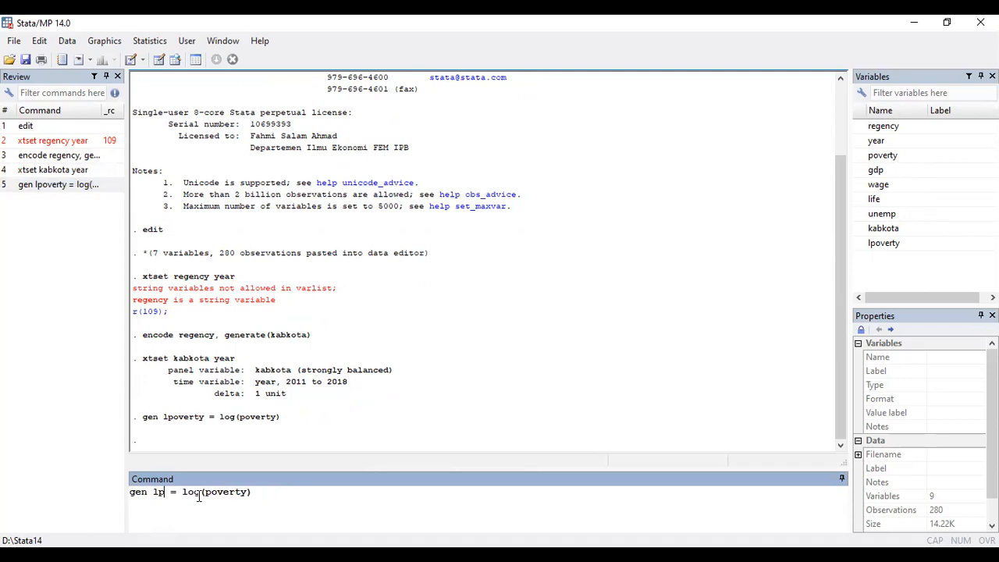
type("gdp")
key("End")
key("Left")
key("ctrl+shift+Left")
type("gdp")
key("Return")
Step: Reuse the lgdp command to generate the variable lwage as log(wage)
left_click(63, 201)
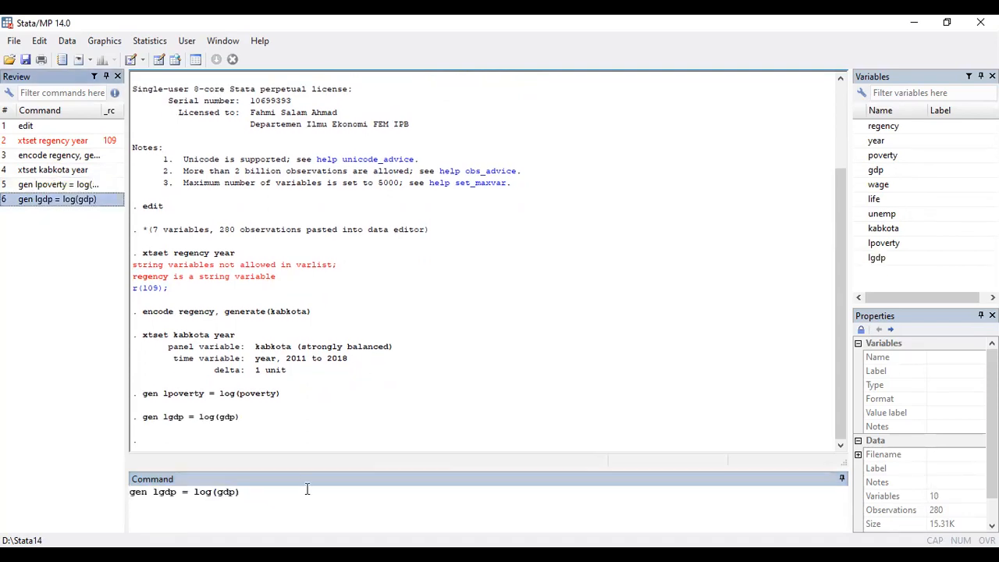
left_click(177, 492)
key("BackSpace")
key("BackSpace")
key("BackSpace")
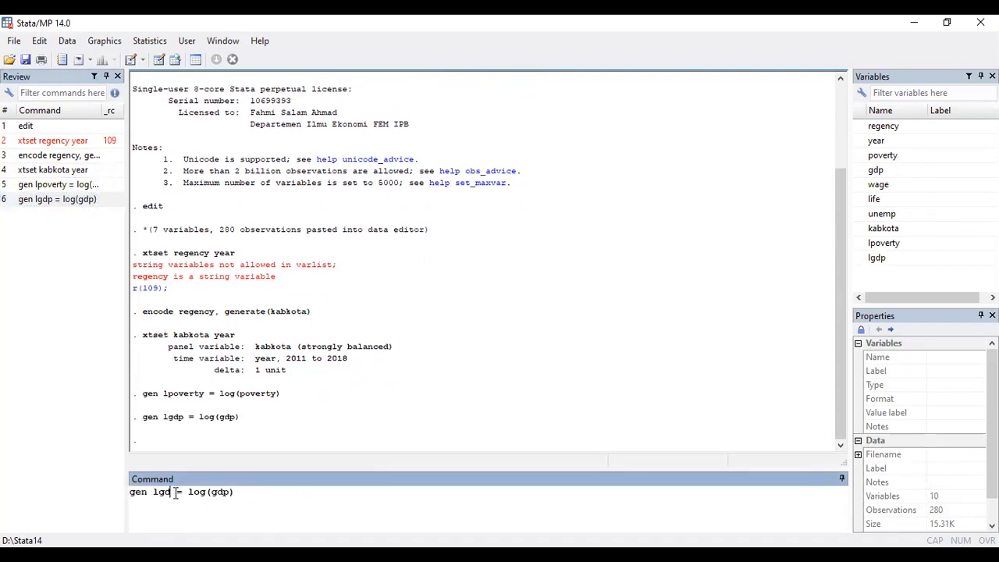
type("wage")
key("End")
key("Left")
key("shift+Left")
key("shift+Left")
key("shift+Left")
type("wage")
key("Return")
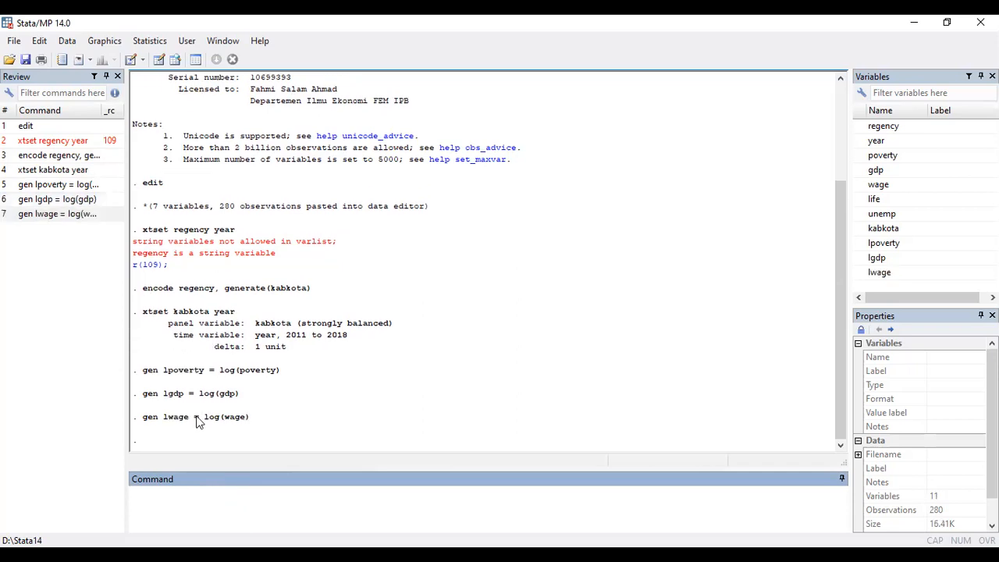
Step: Reuse the lwage command to generate the variable llife as log(life)
left_click(46, 216)
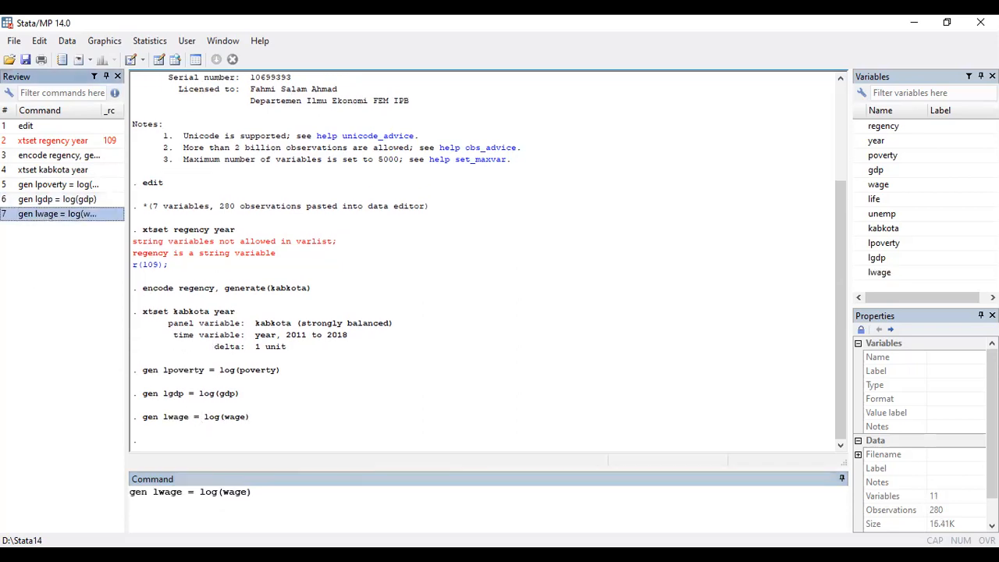
left_click(181, 492)
key("BackSpace")
key("BackSpace")
key("BackSpace")
key("BackSpace")
type("life")
key("BackSpace")
key("BackSpace")
key("BackSpace")
key("BackSpace")
type("life")
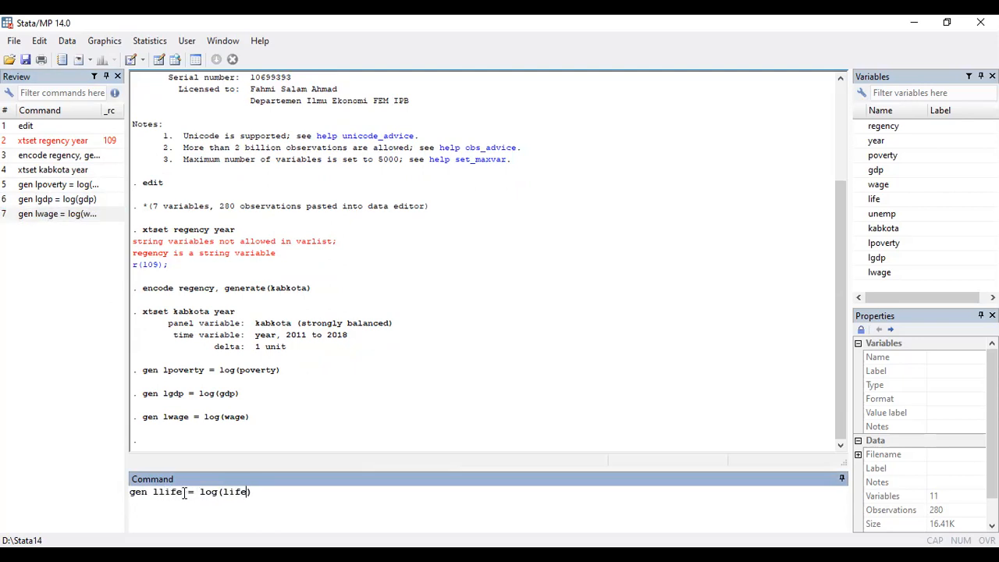
key("Return")
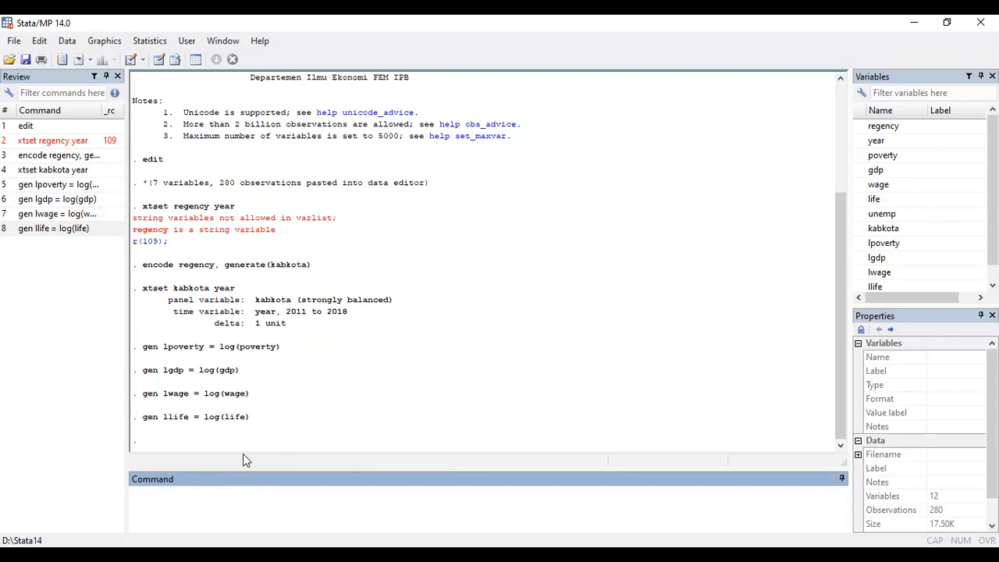
Step: Run the pooled regression with the command regress lpoverty lgdp lwage llife unemp
left_click(842, 445)
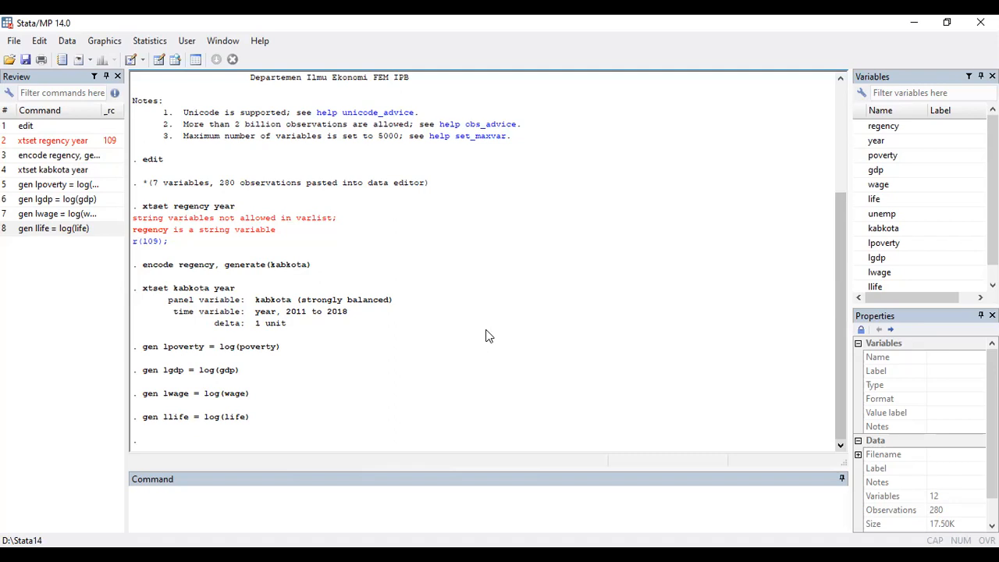
type("regress")
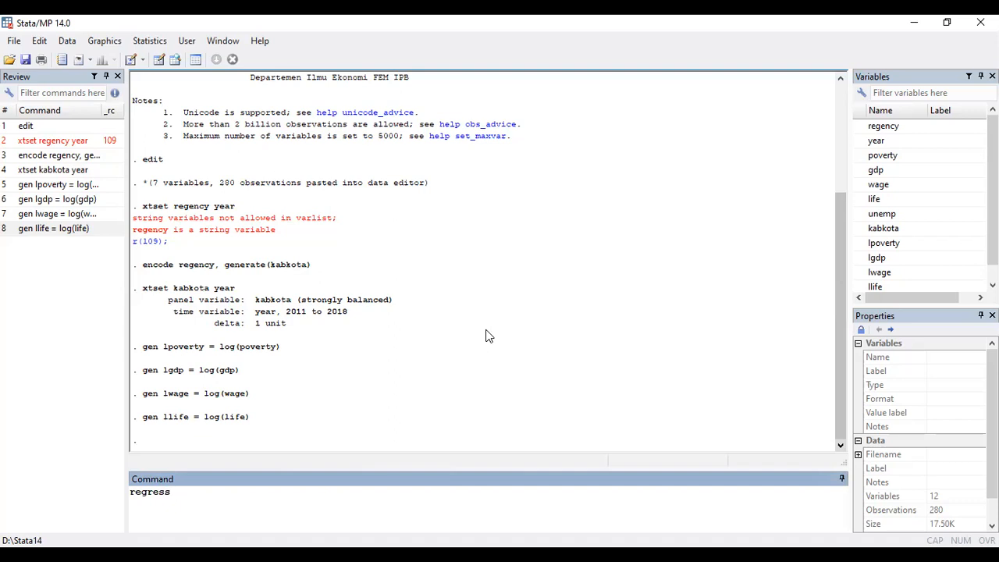
type("lpoverty lgdp lwage llife unemp")
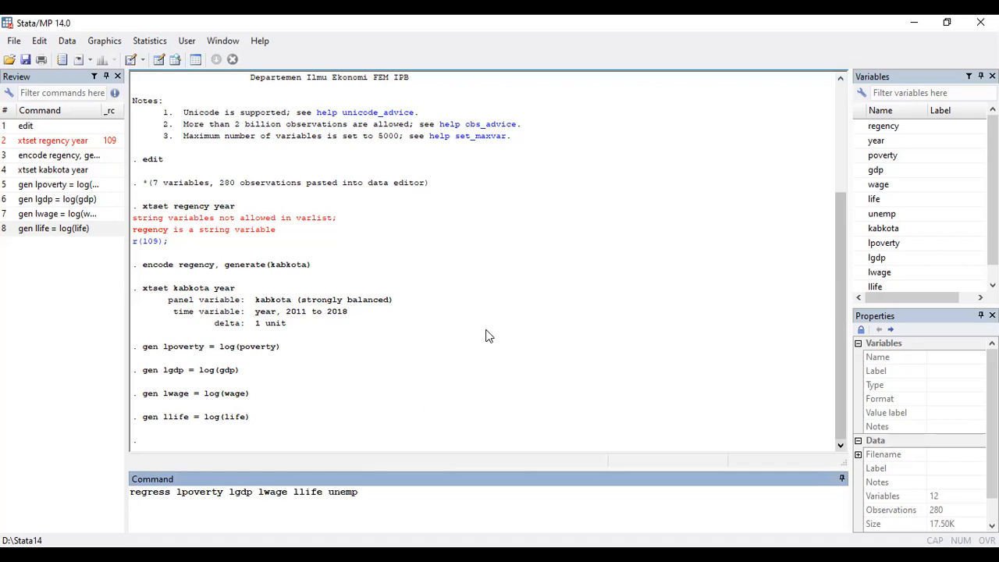
key("Return")
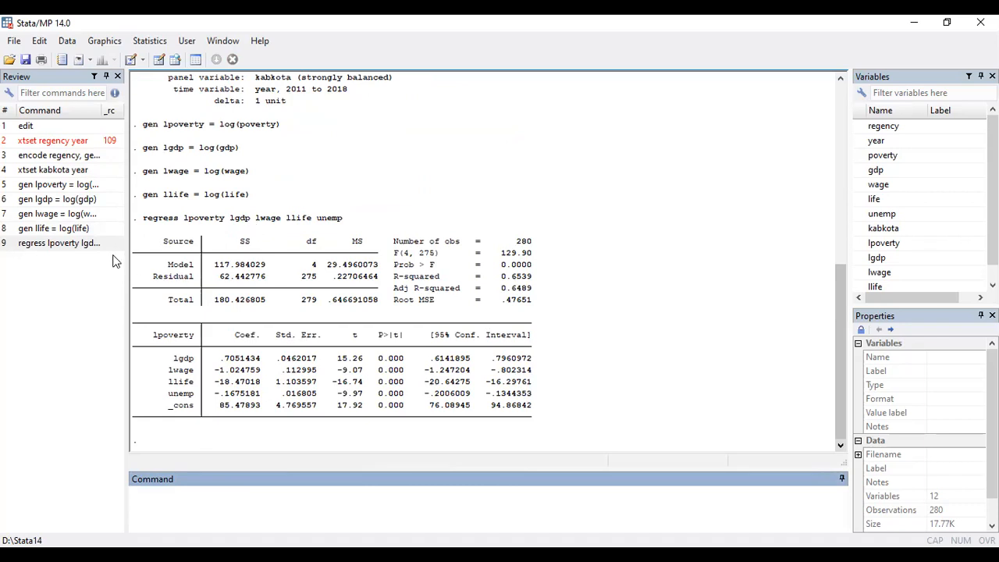
Step: Reuse the regress command to estimate the fixed-effects model as xtreg lpoverty lgdp lwage llife unemp, fe
left_click(69, 241)
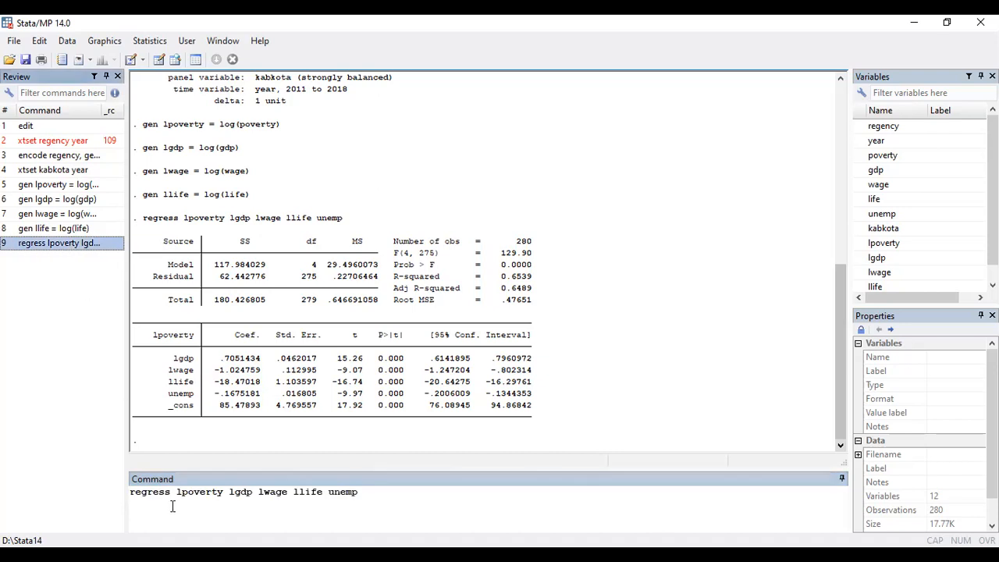
left_click_drag(170, 497, 96, 492)
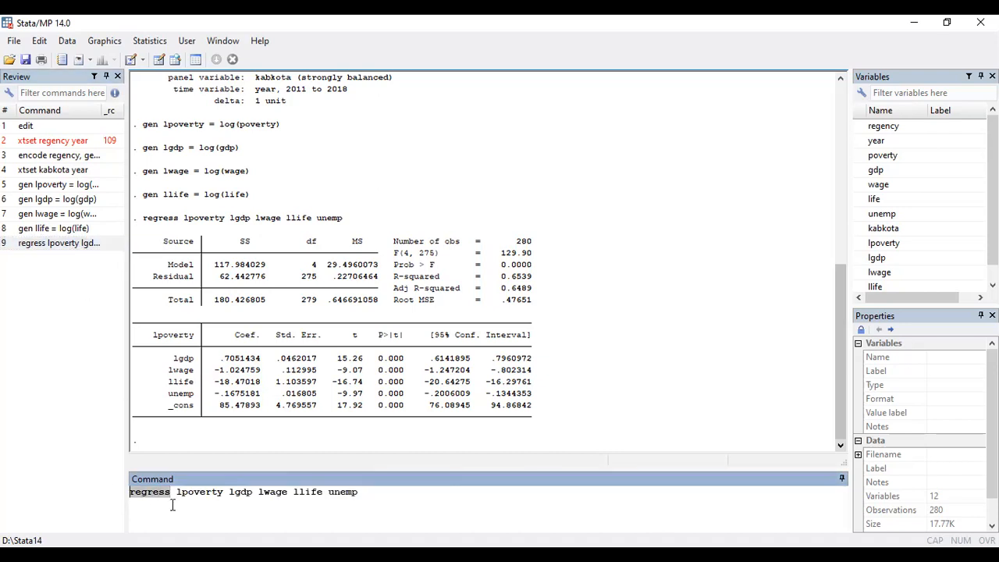
type("xtreg")
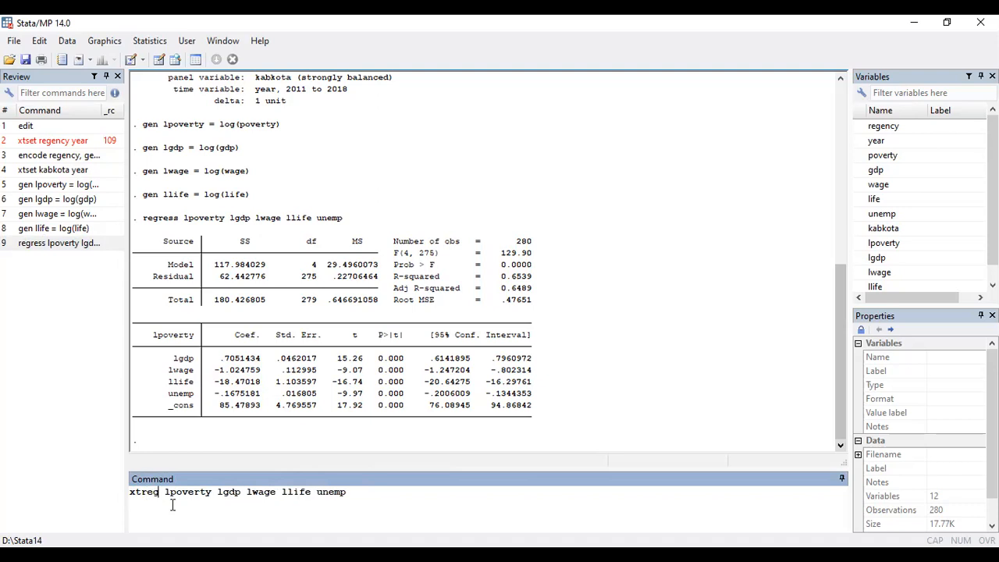
type(", fe")
key("Return")
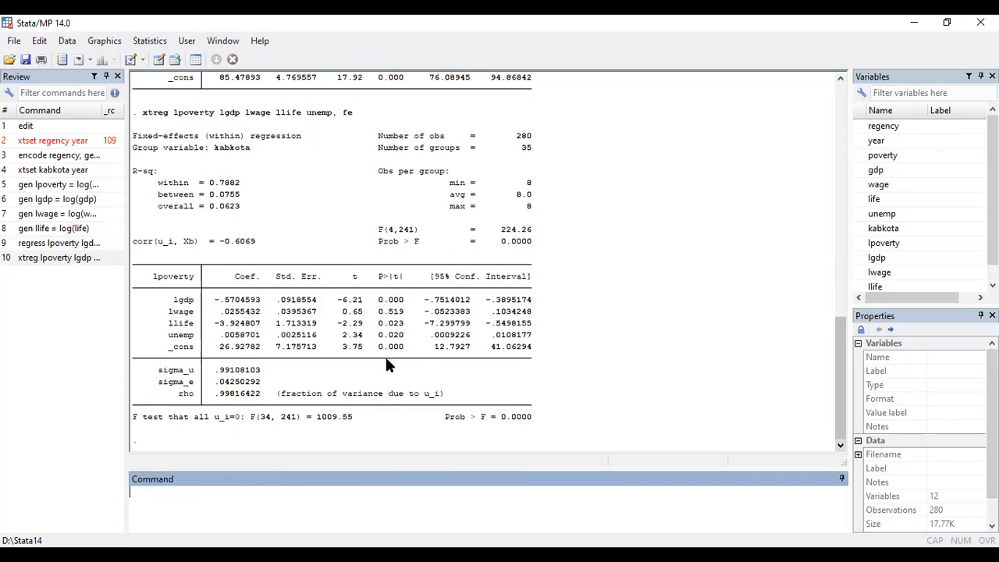
left_click_drag(133, 137, 312, 139)
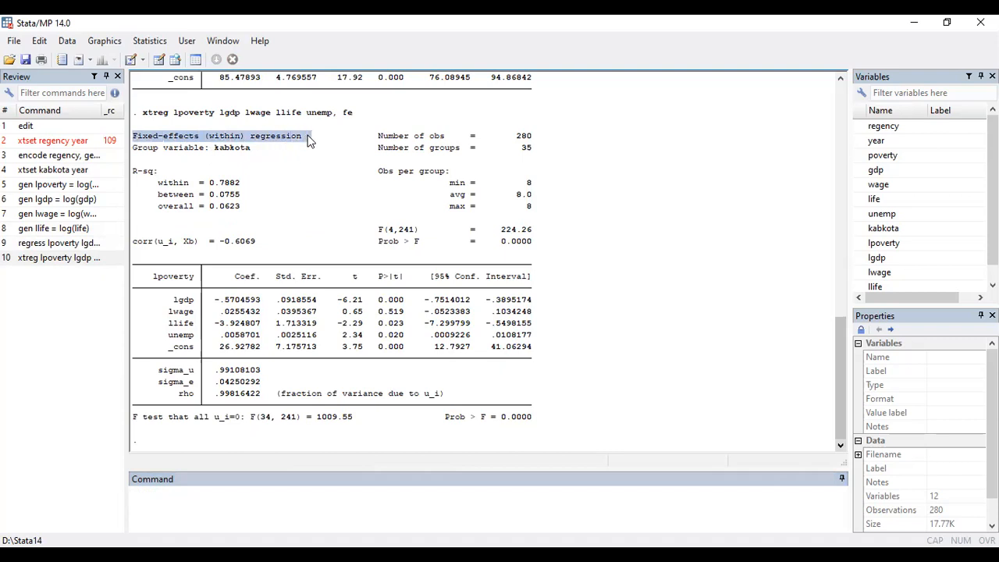
left_click(312, 139)
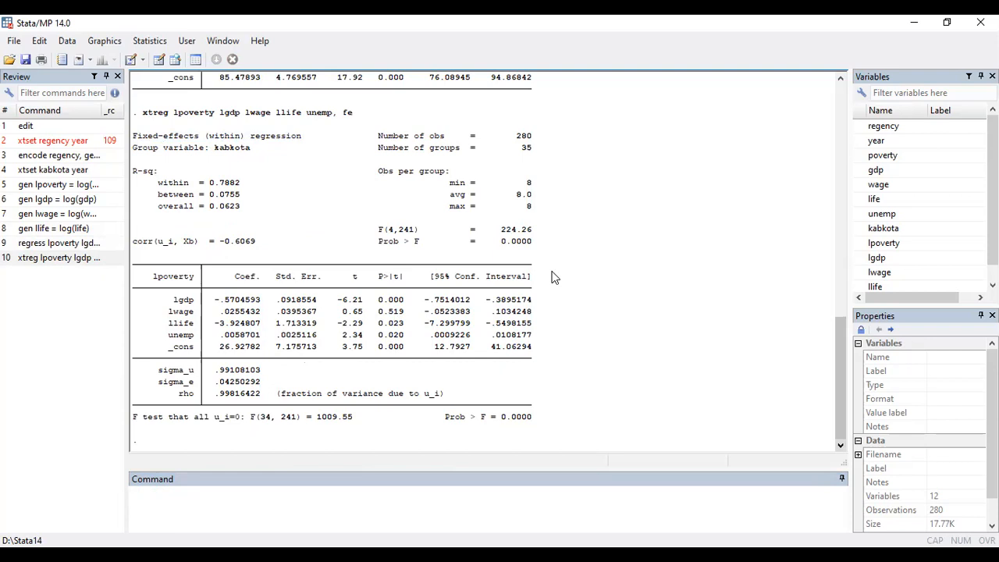
Step: Store the fixed-effects results with the command estimates store fem
type("estima")
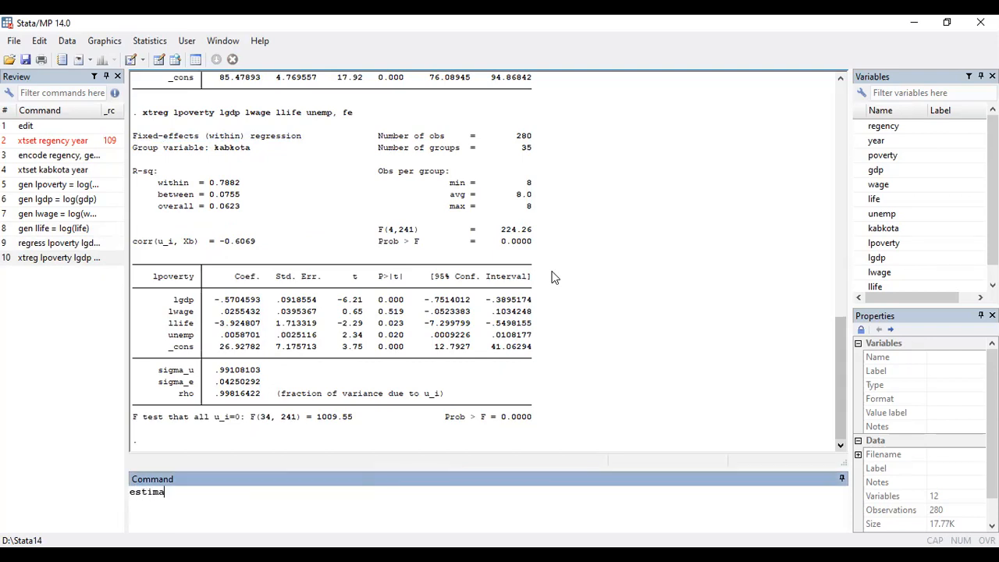
type("tes store fem")
key("Return")
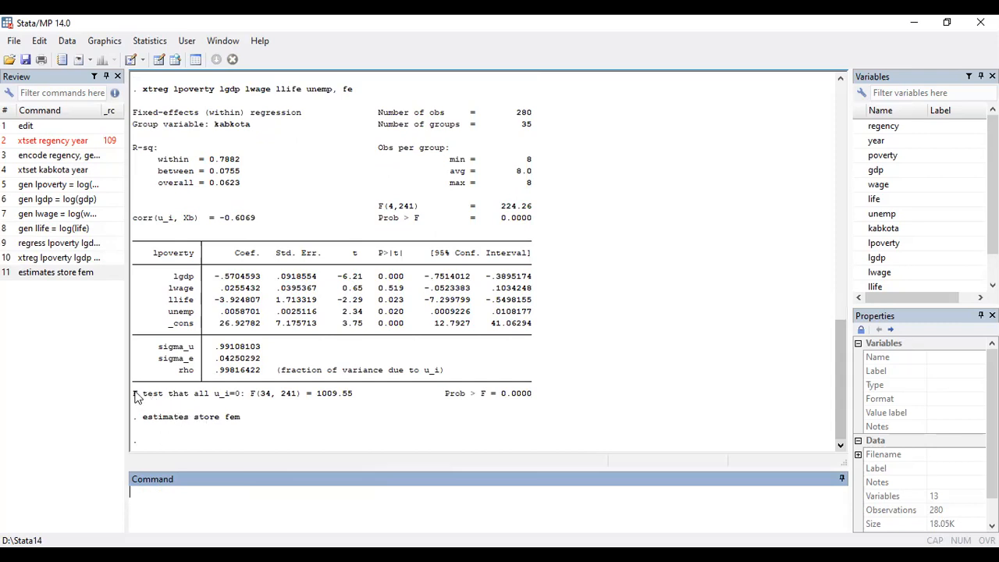
Step: Examine the F test that all u_i=0 and its Prob > F value in the fixed-effects output
left_click_drag(143, 90, 370, 95)
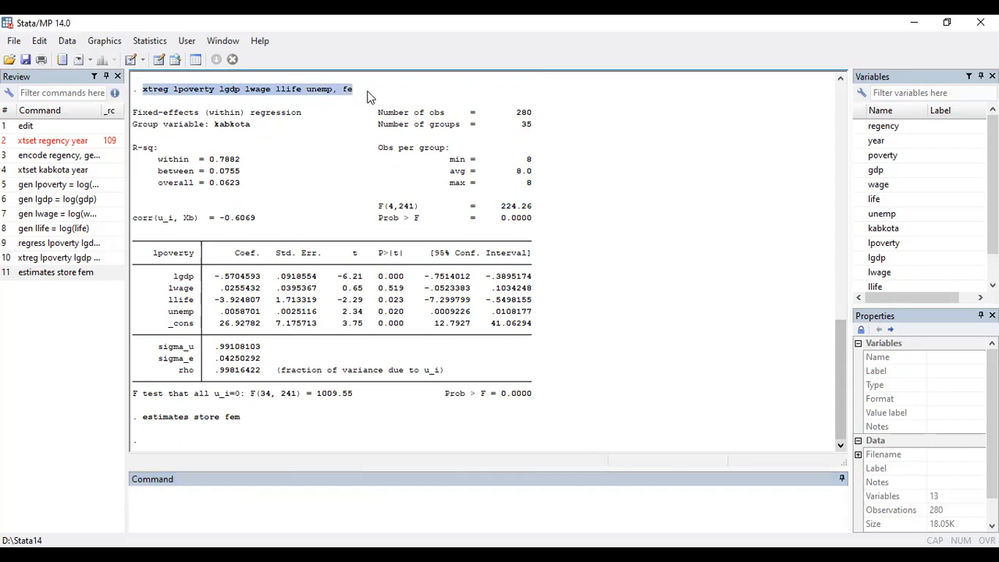
left_click_drag(134, 394, 309, 397)
left_click(310, 397)
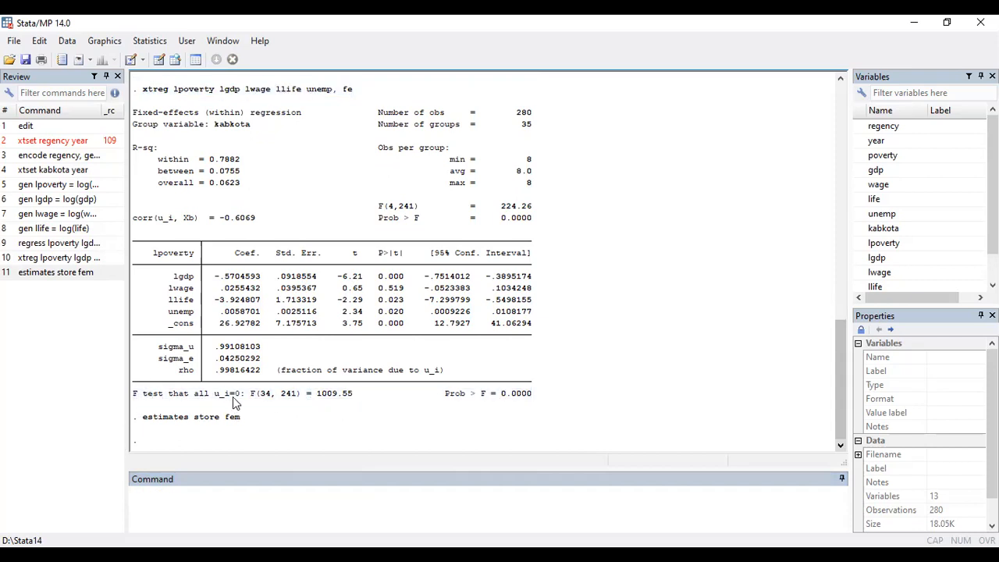
left_click_drag(215, 399, 239, 401)
left_click(239, 400)
left_click_drag(445, 398, 542, 401)
left_click(547, 403)
left_click_drag(214, 394, 236, 396)
left_click(239, 395)
left_click(236, 396)
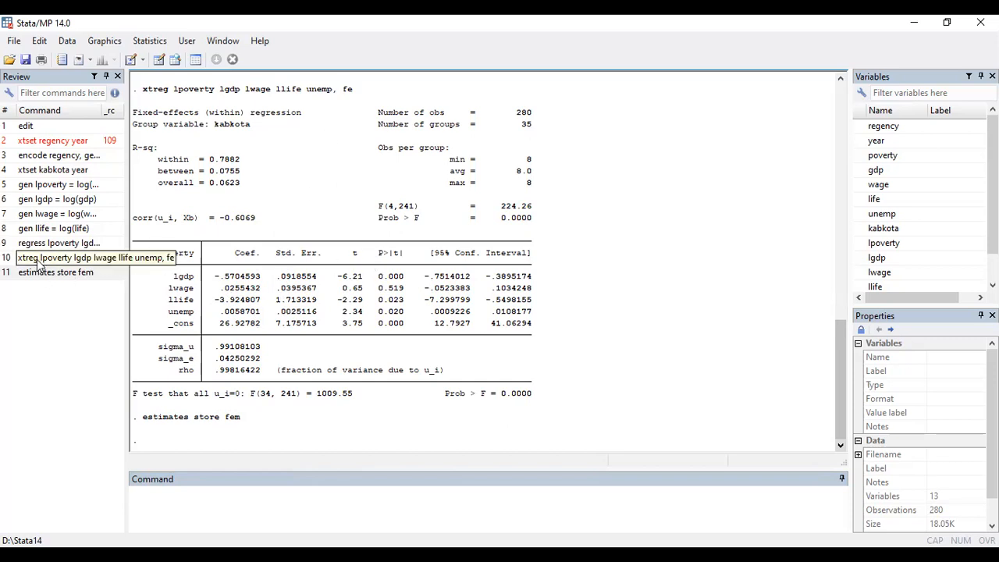
Step: Reuse the fixed-effects command with the option re to estimate the random-effects model of lpoverty
left_click(82, 261)
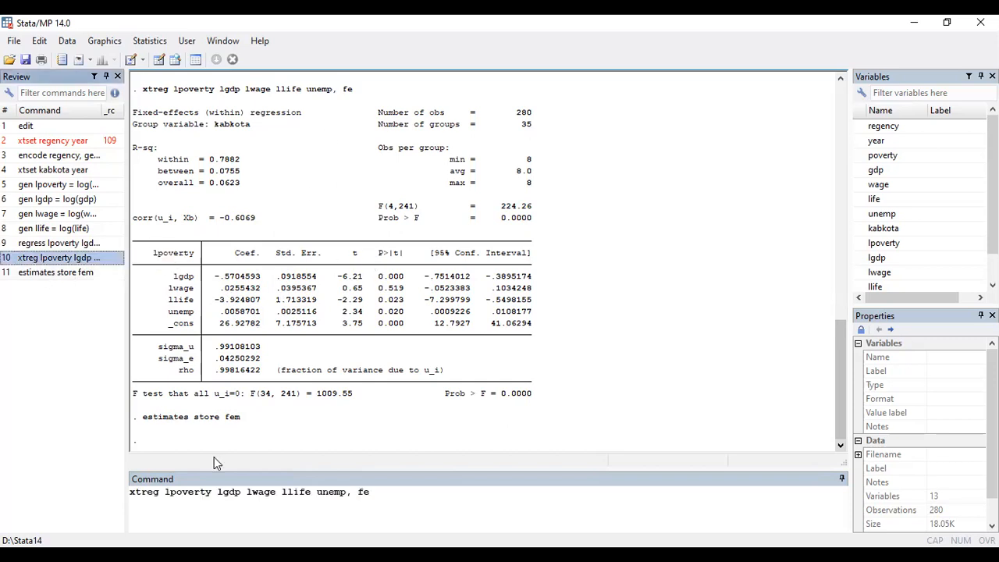
left_click(394, 495)
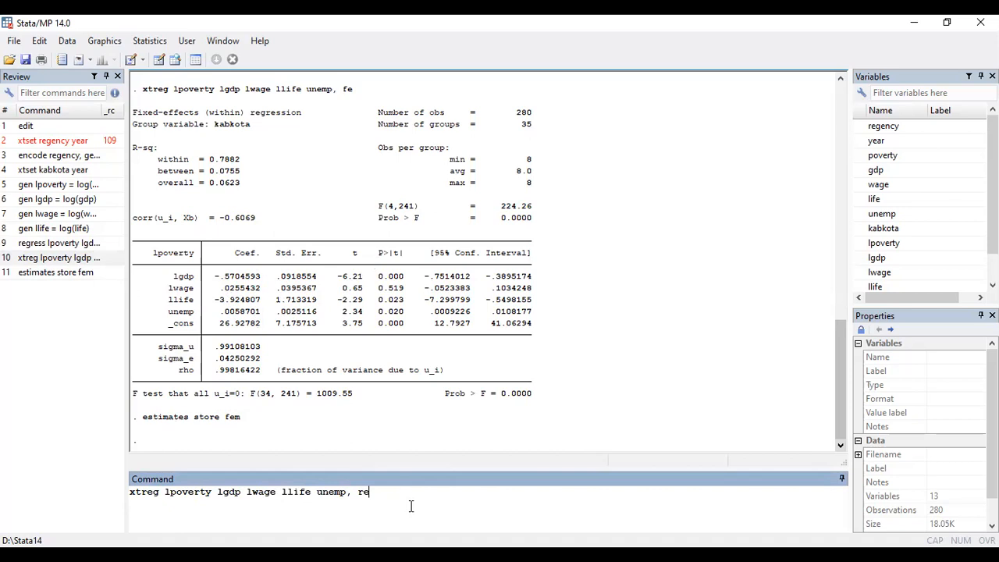
key("Return")
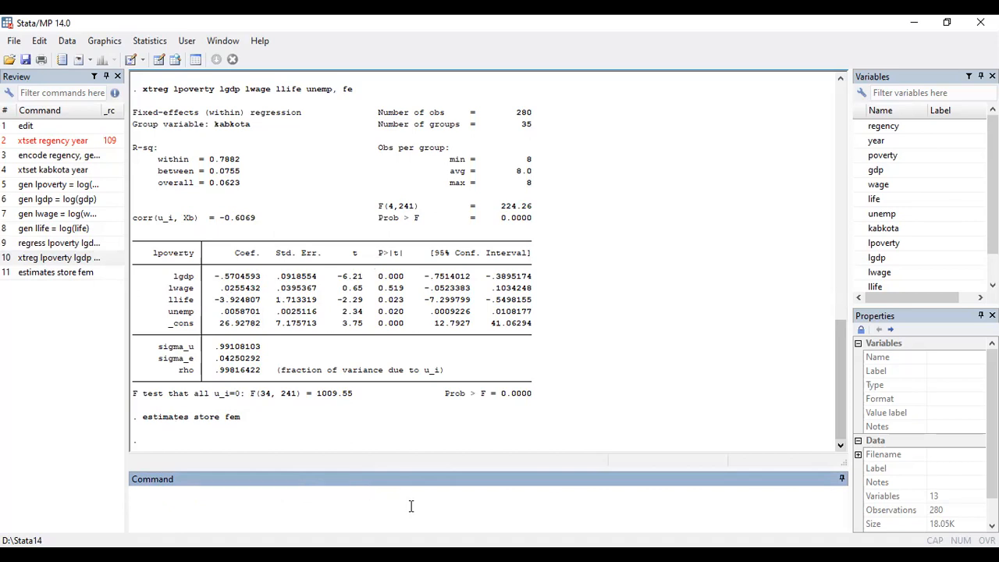
Step: Store the random-effects results with estimates store rem and check the stored estimates among the dataset's variables
type("es")
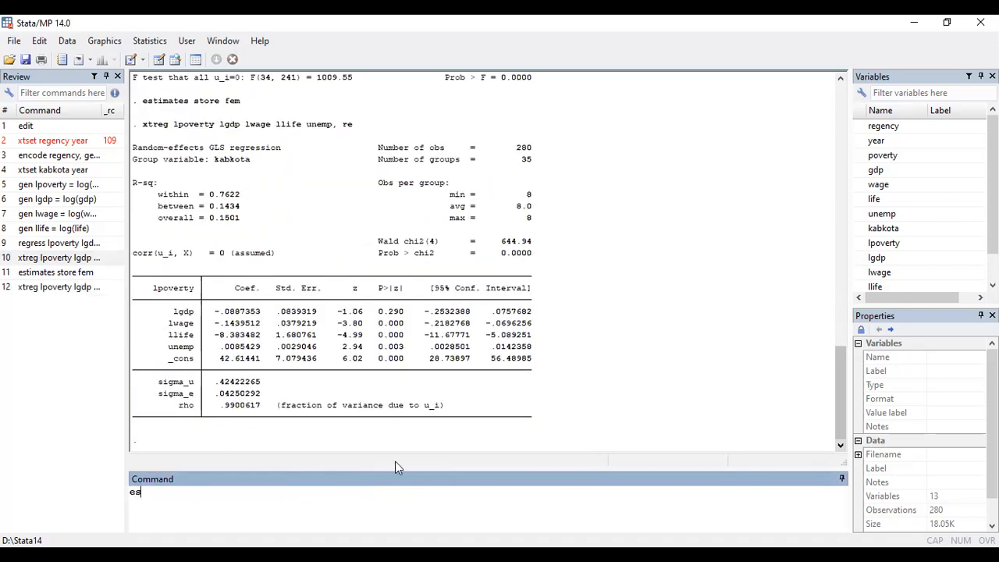
type("timates store rme")
key("BackSpace")
key("BackSpace")
type("em")
key("Return")
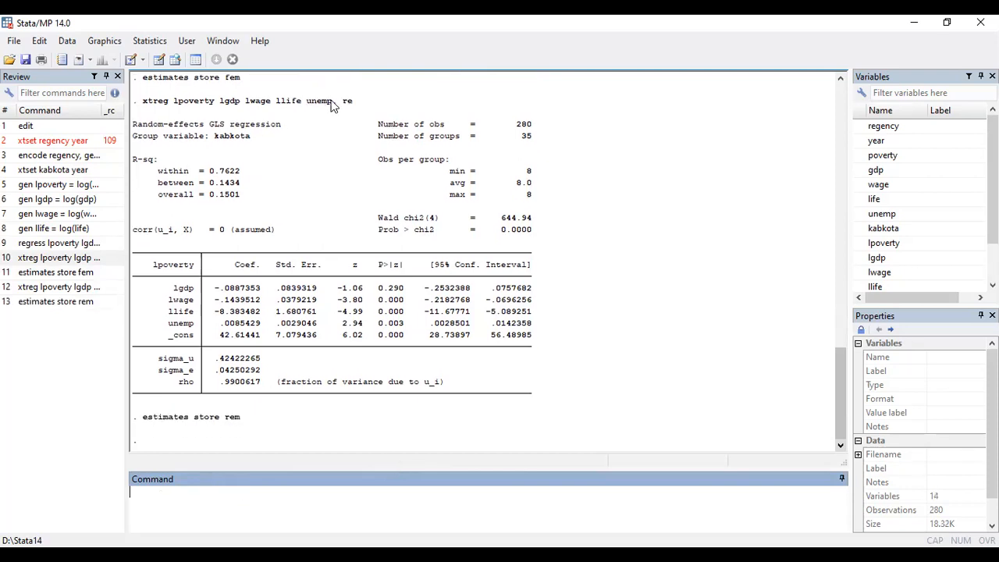
left_click_drag(133, 126, 286, 132)
left_click(287, 134)
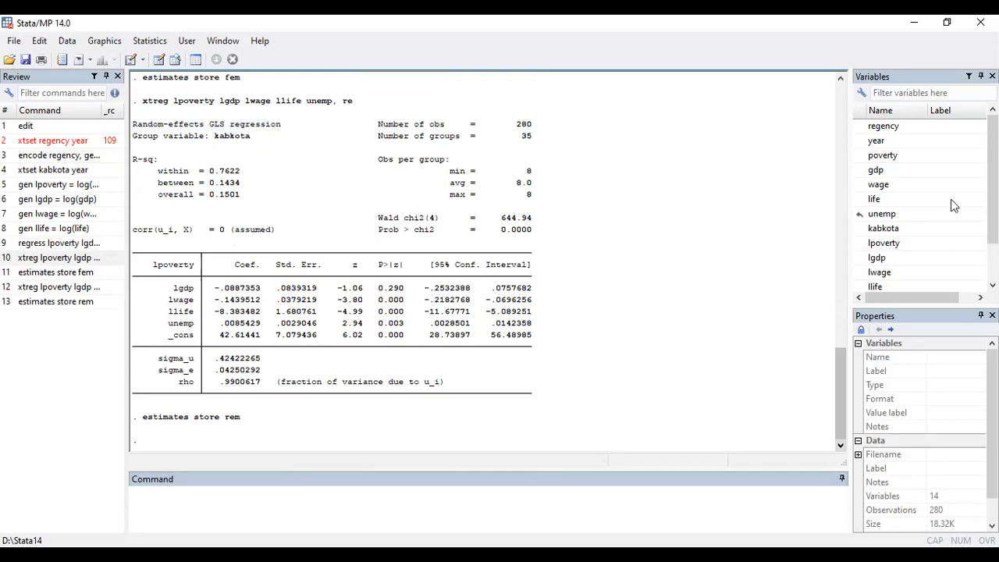
scroll(954, 198, "down", 1)
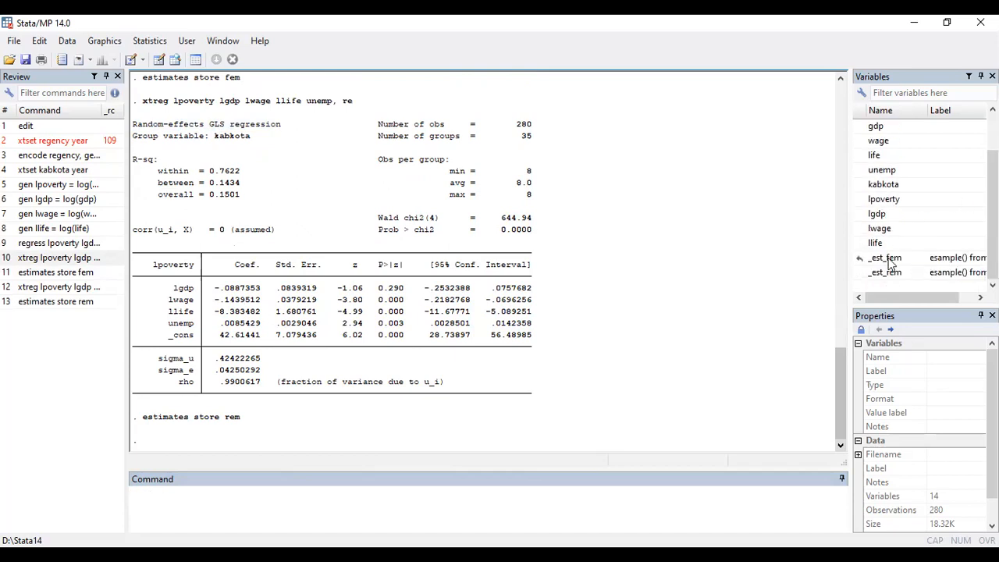
Step: Run the Hausman test with hausman fem rem and examine its null hypothesis and Prob>chi2 value
left_click(310, 506)
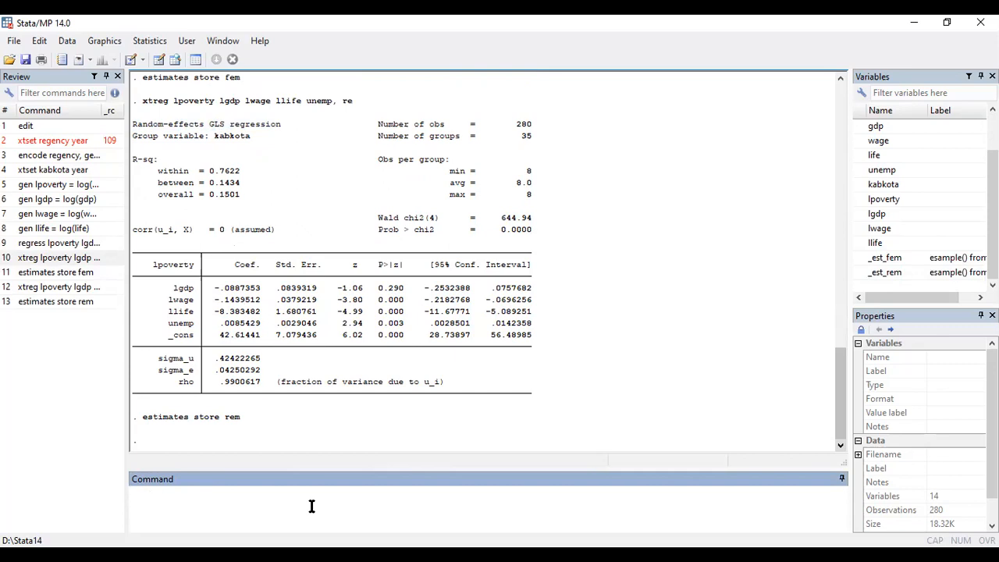
type("hausman fem rem")
key("Return")
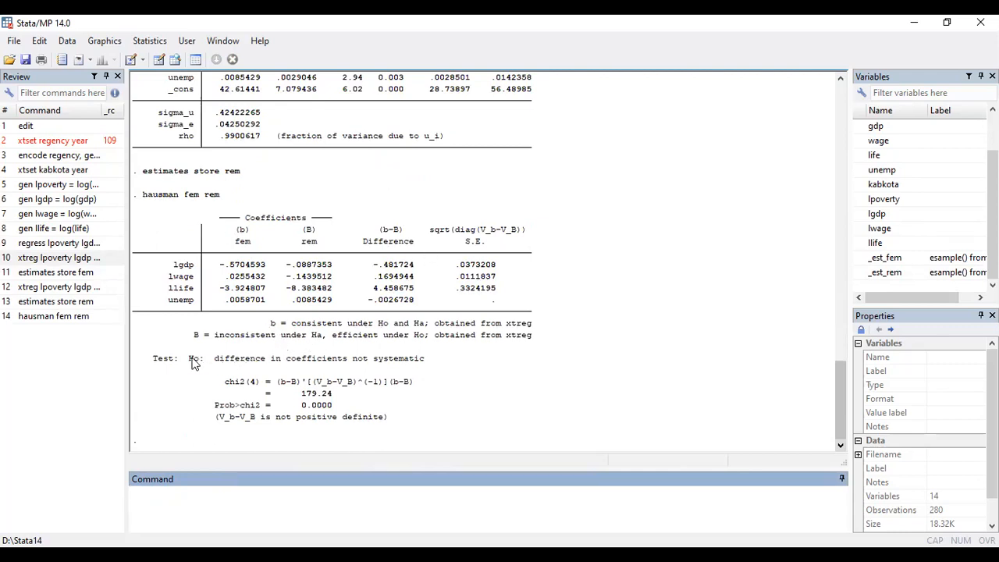
left_click_drag(191, 364, 214, 363)
left_click(220, 365)
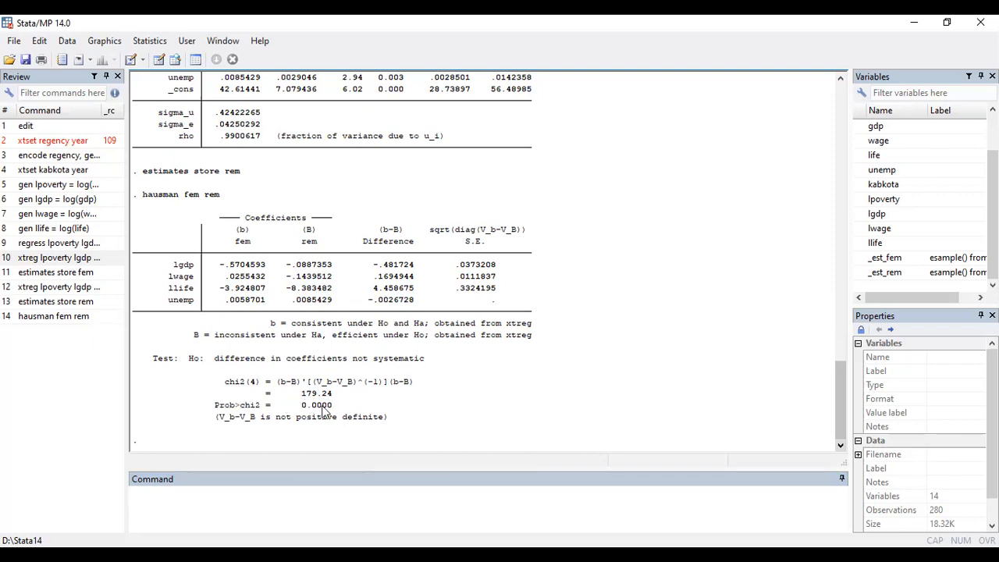
left_click_drag(211, 404, 383, 404)
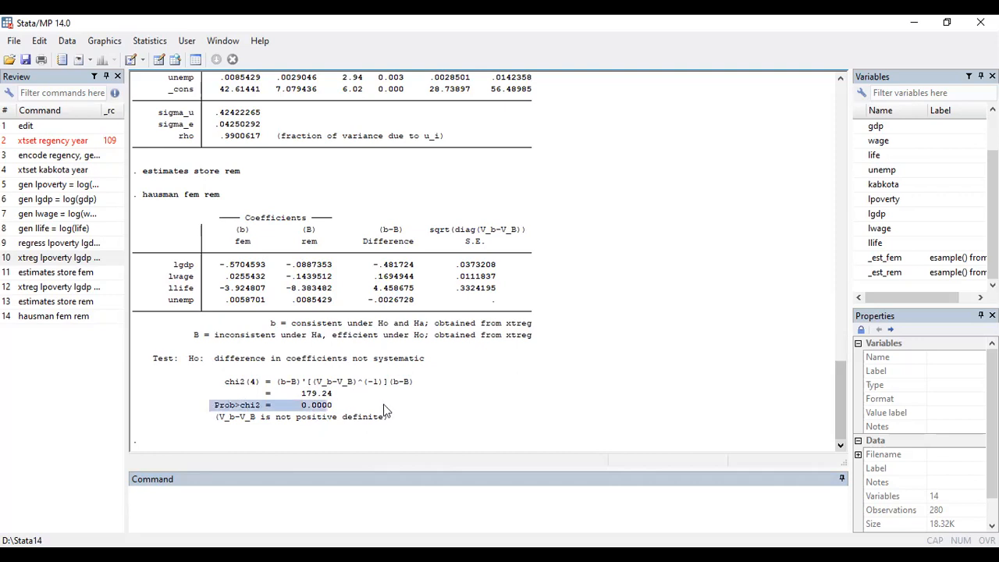
left_click(388, 405)
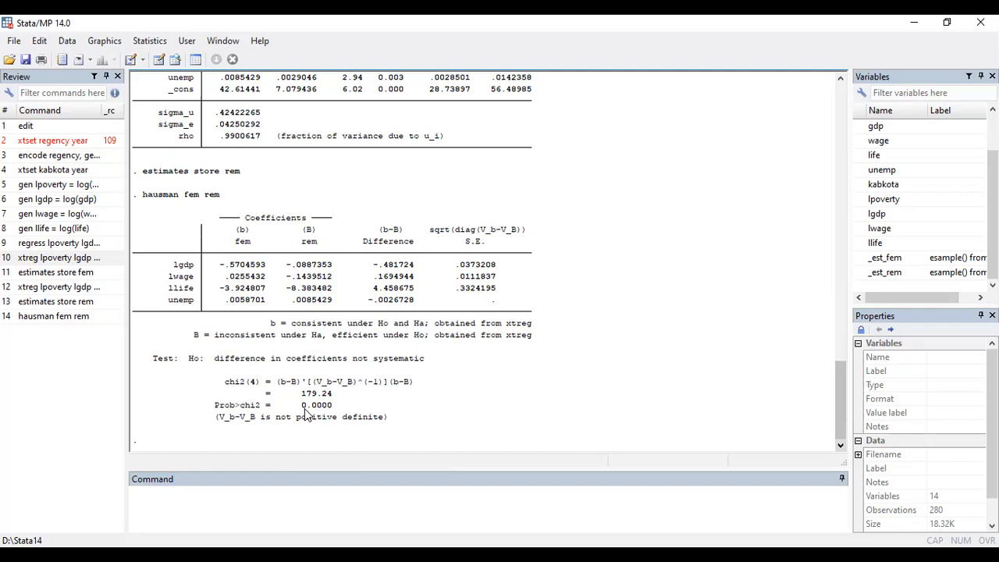
mouse_move(336, 409)
left_mouse_down()
mouse_move(313, 414)
mouse_move(344, 405)
left_mouse_up()
left_click(345, 404)
Step: Rerun the fixed-effects model with xtreg lpoverty lgdp lwage llife unemp, fe
left_click(75, 258)
left_click(410, 501)
key("Return")
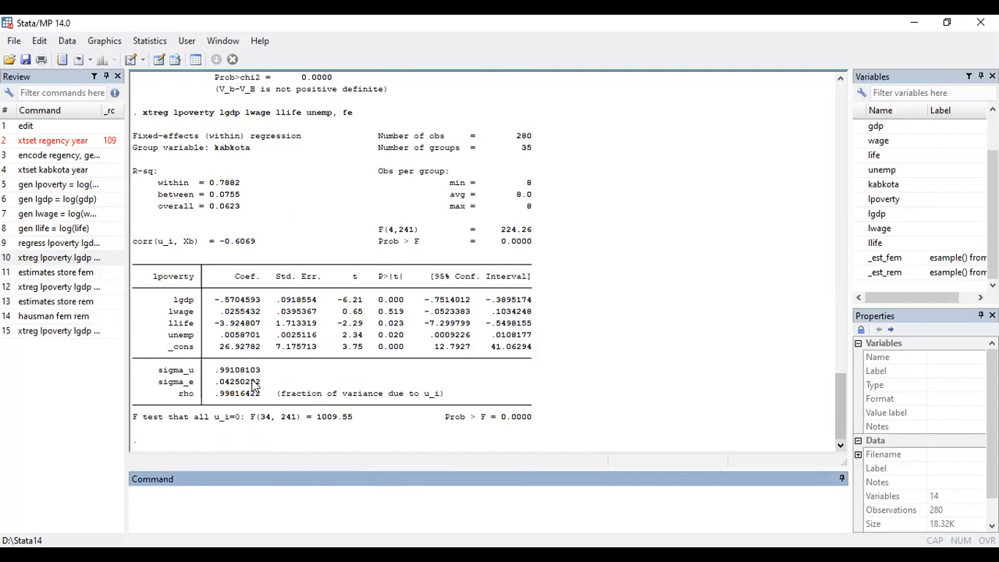
Step: Install the xttest3 package from SSC and run xttest3 to test for groupwise heteroskedasticity
type("ssc install xttest3")
key("Return")
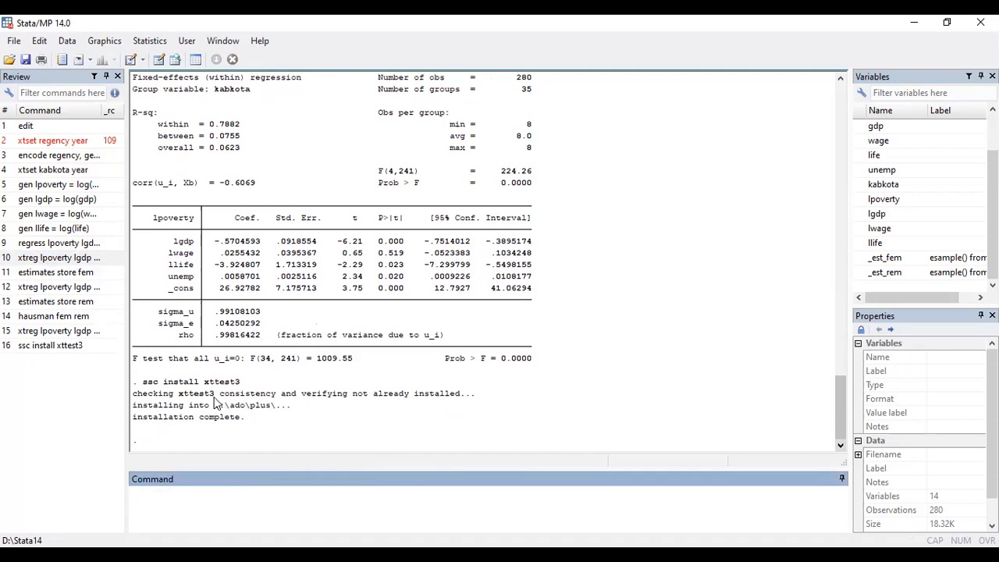
type("xttest3")
key("Return")
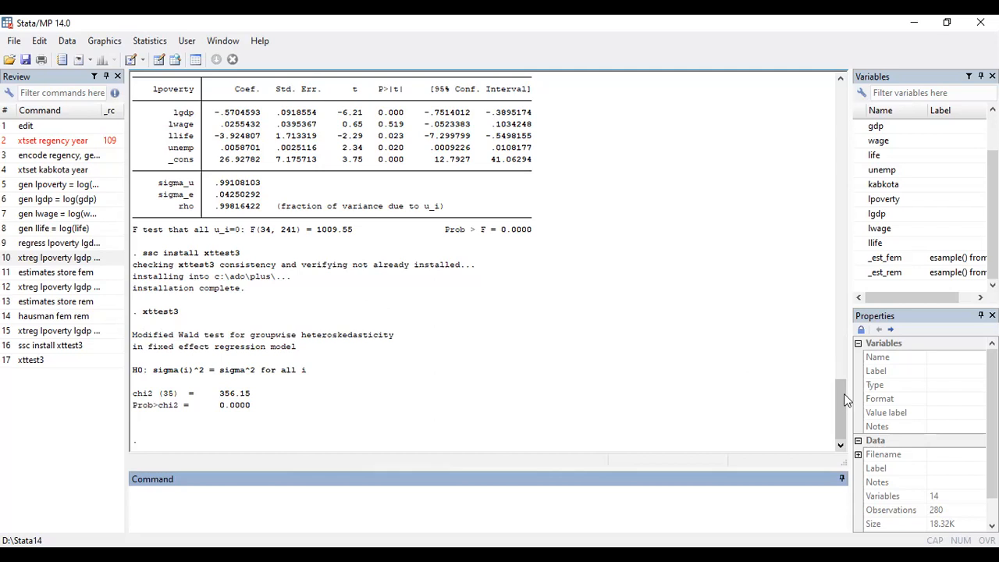
mouse_move(843, 401)
left_mouse_down()
mouse_move(846, 373)
mouse_move(846, 402)
left_mouse_up()
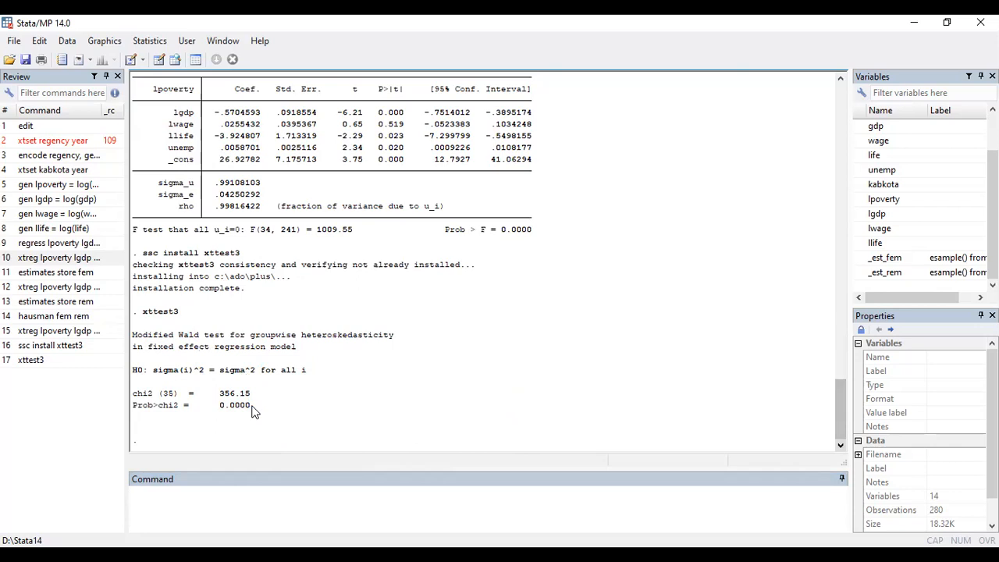
left_click(222, 494)
type("xtser")
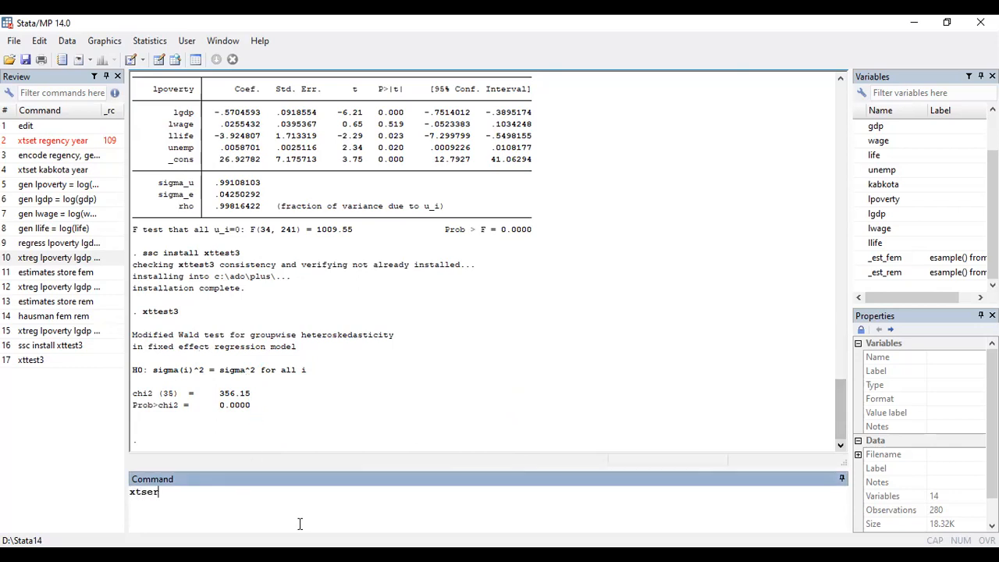
type("ia")
key("ctrl+a")
key("BackSpace")
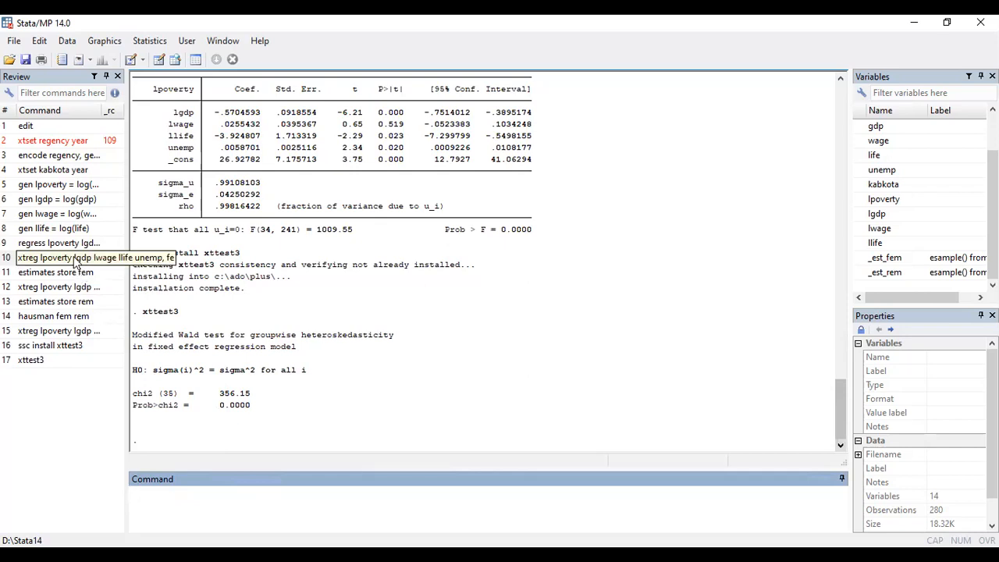
Step: Try to run the panel autocorrelation test with xtserial lpoverty lgdp lwage llife unemp
left_click(74, 330)
left_click(396, 494)
key("BackSpace")
key("BackSpace")
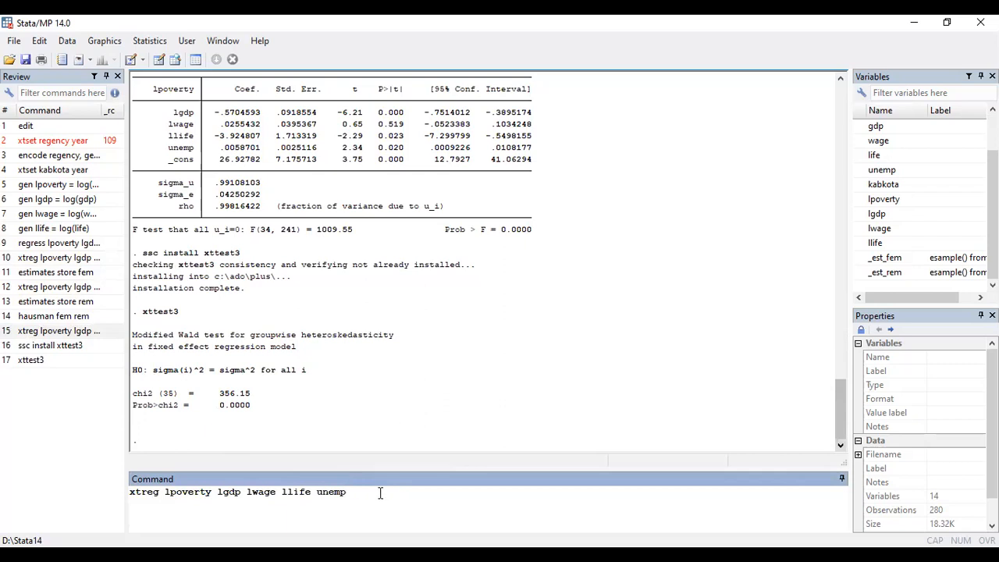
key("Home")
key("ctrl+shift+Right")
key("shift+Left")
type("xtserial")
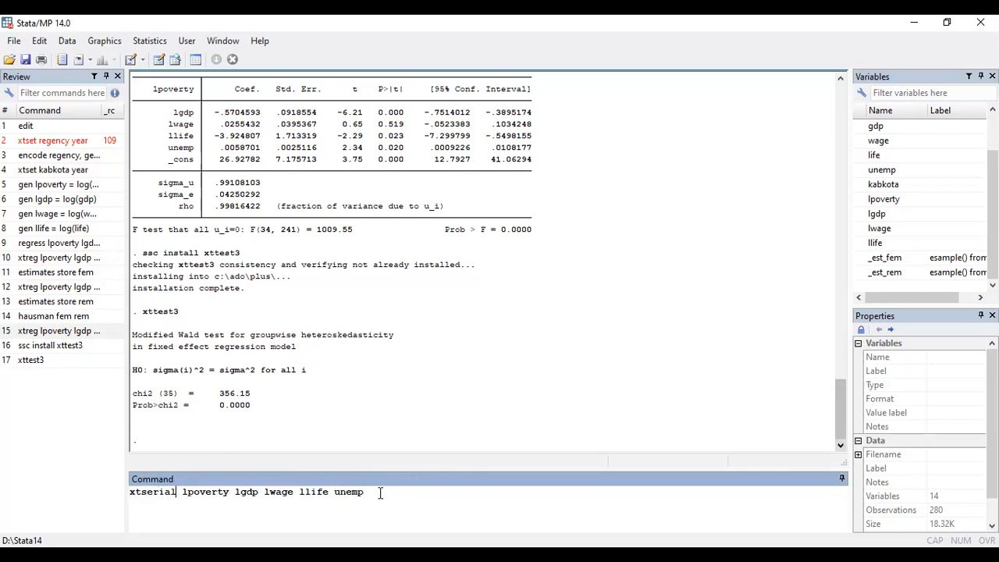
key("Return")
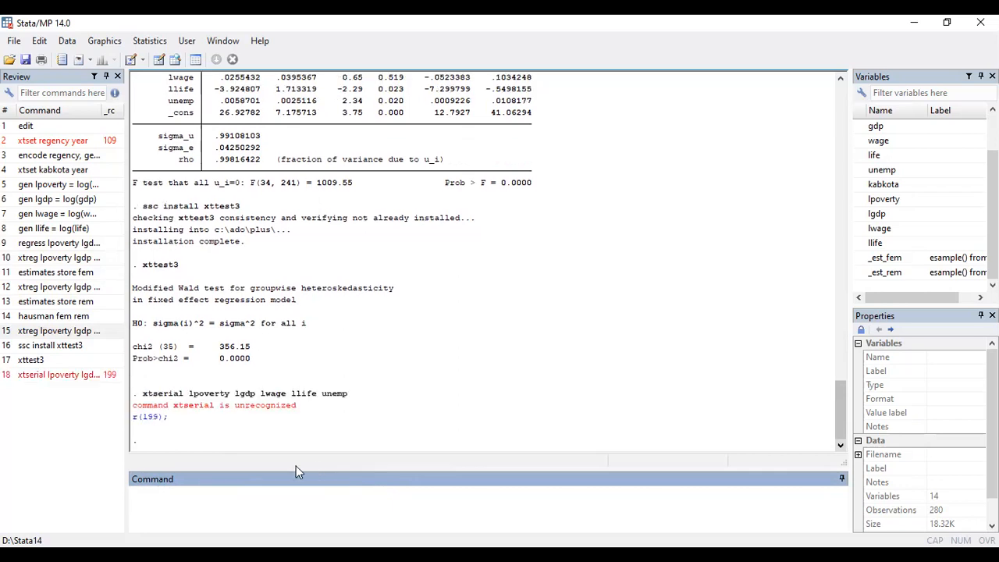
Step: Try ssc install xtserial, look the package up with findit xtserial, and install st0039 from the Stata Journal
type("ssc install xtserial")
key("Return")
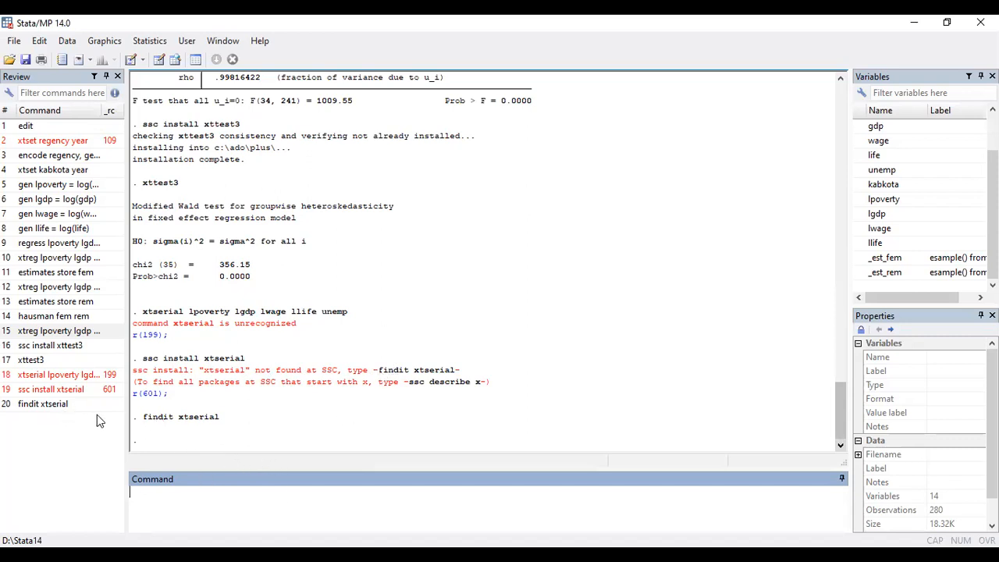
key("alt+Tab")
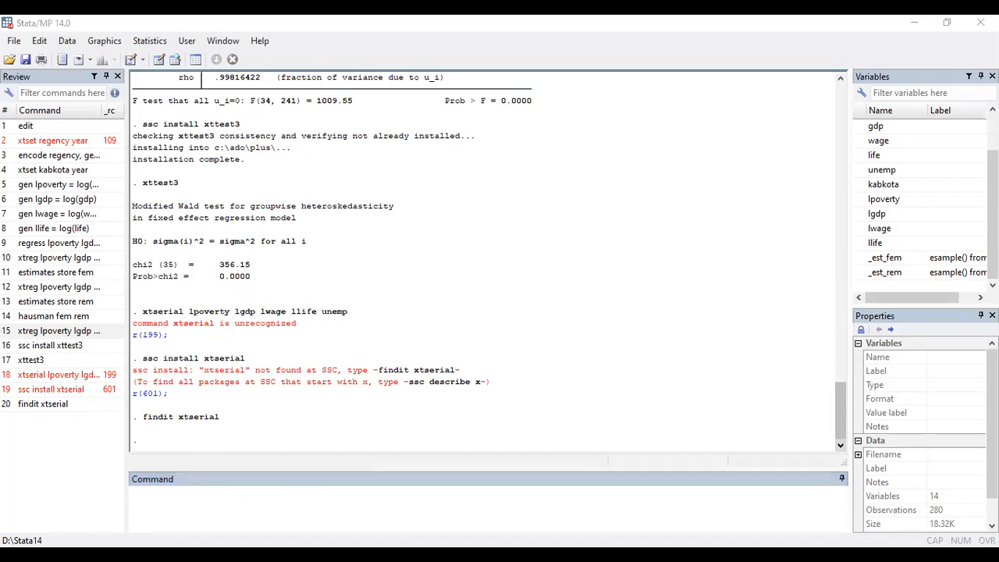
key("alt+Tab")
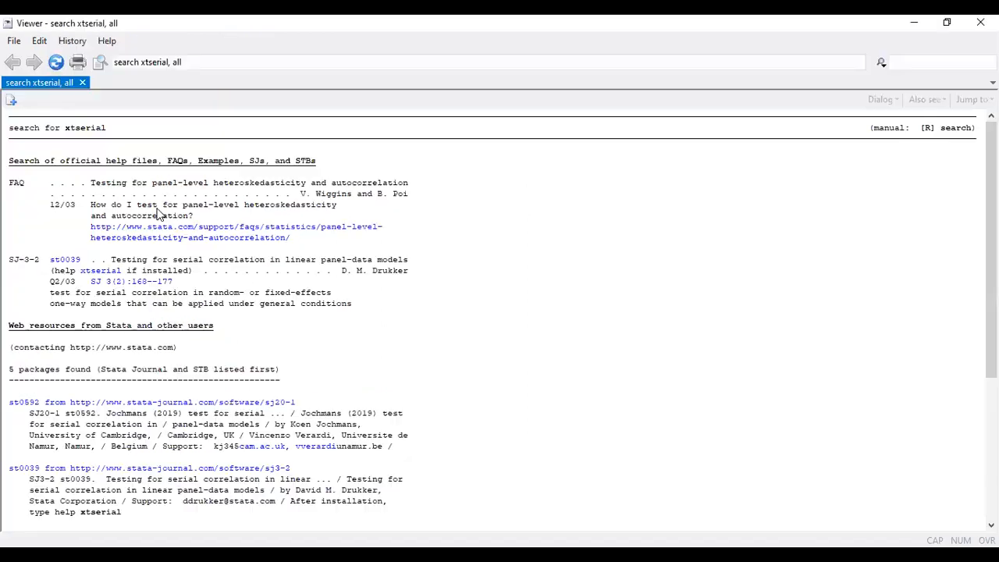
left_click(62, 260)
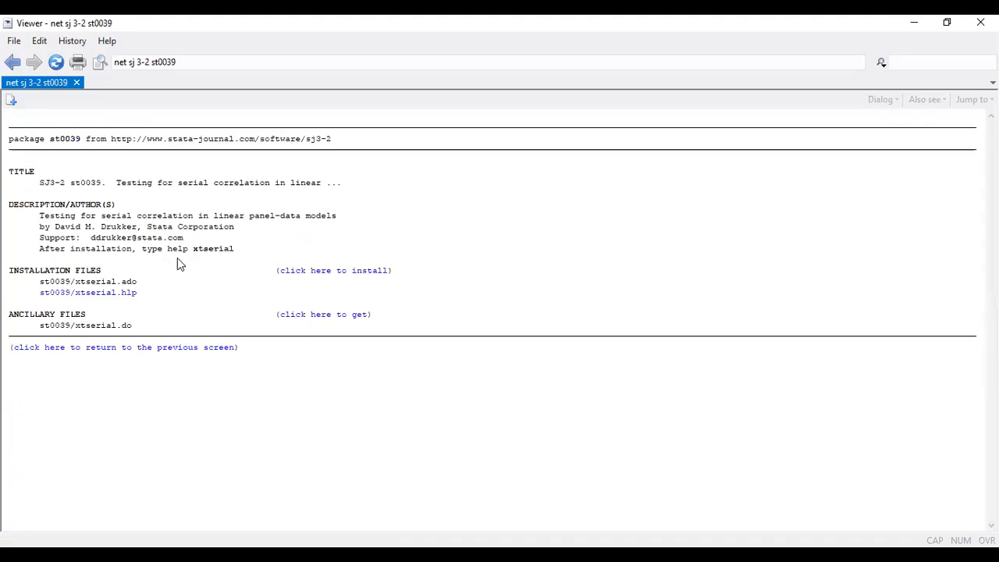
left_click(338, 271)
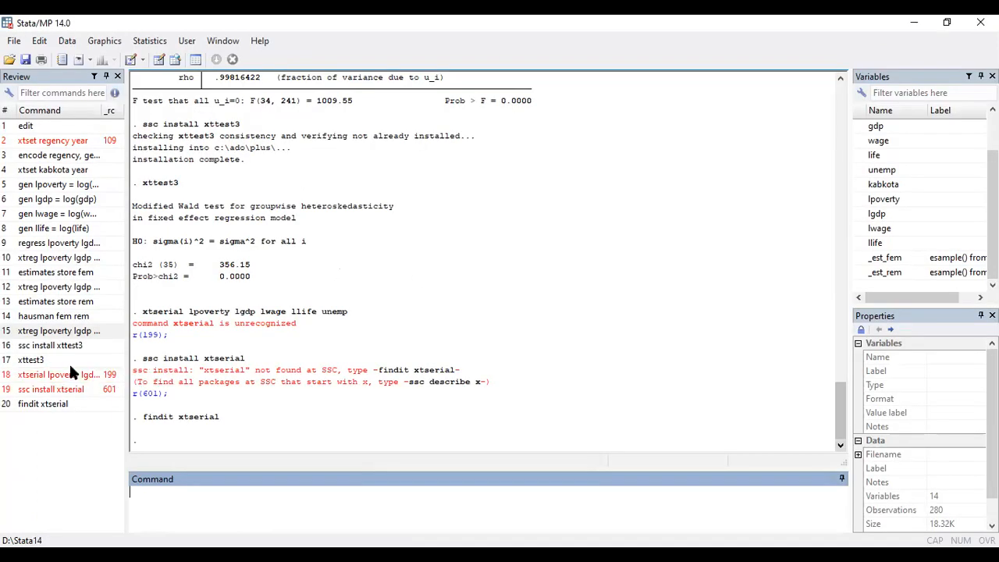
Step: Rerun xtserial lpoverty lgdp lwage llife unemp to perform the Wooldridge test for autocorrelation
left_click(66, 376)
left_click(417, 493)
key("Return")
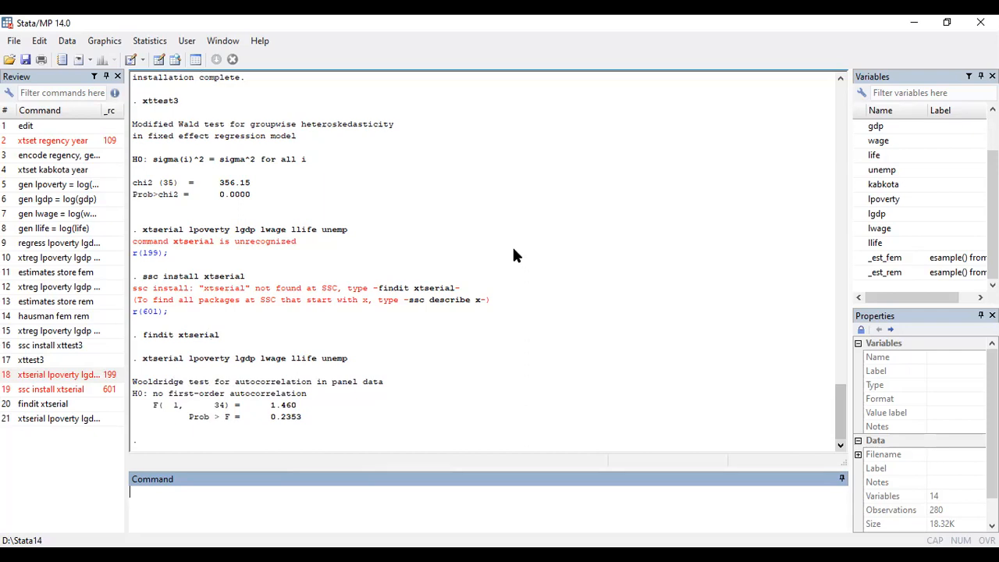
Step: Estimate xtreg lpoverty lgdp lwage llife unemp, fe robust and compare its standard errors and p-values with the non-robust fixed-effects output
left_click(65, 331)
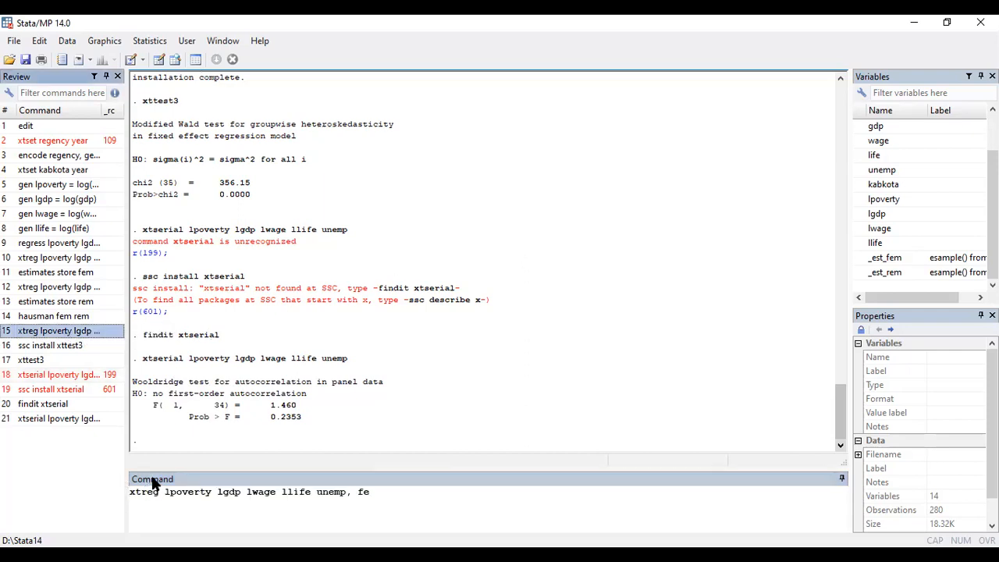
left_click(402, 507)
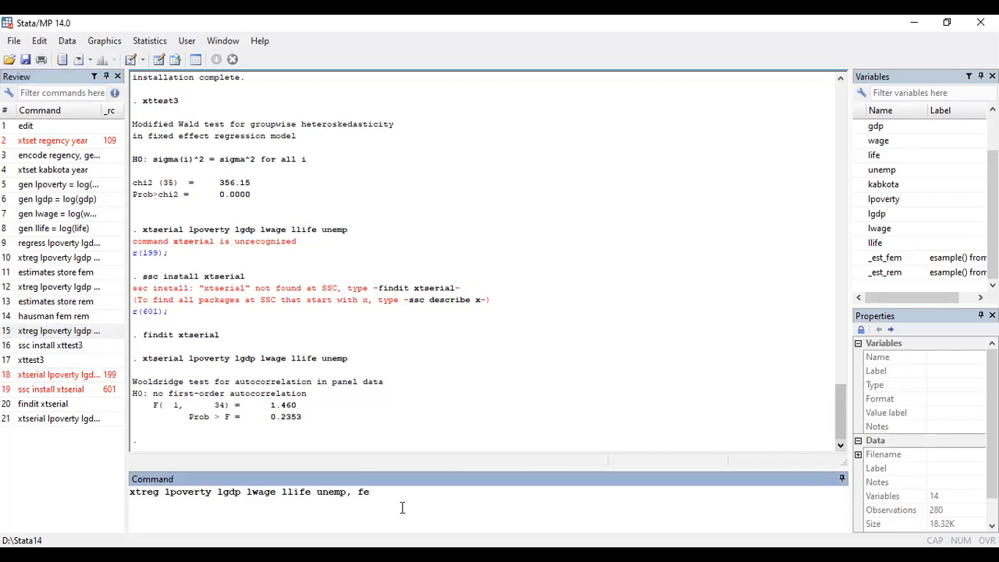
type("robust")
key("Return")
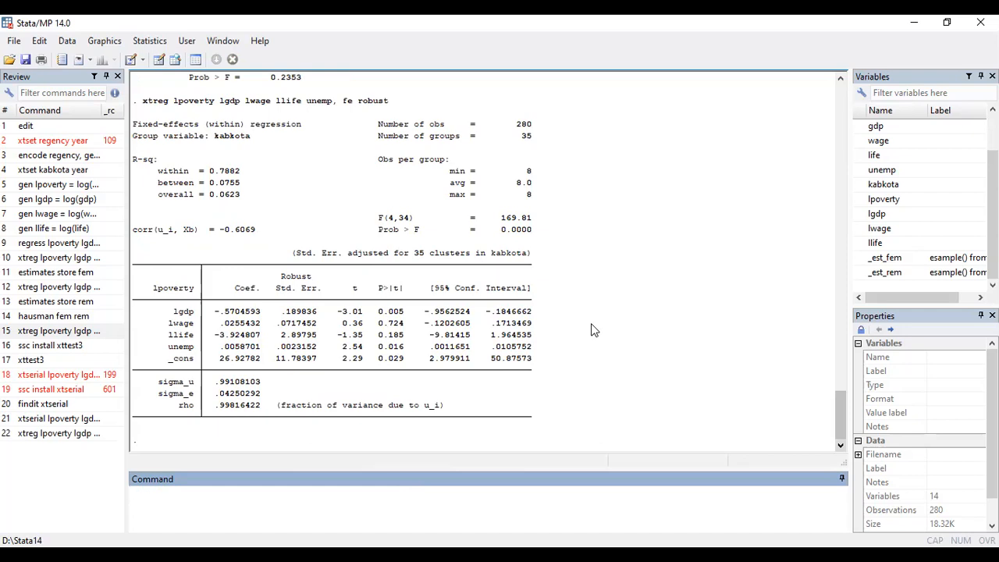
left_click_drag(282, 273, 310, 278)
left_click(308, 289)
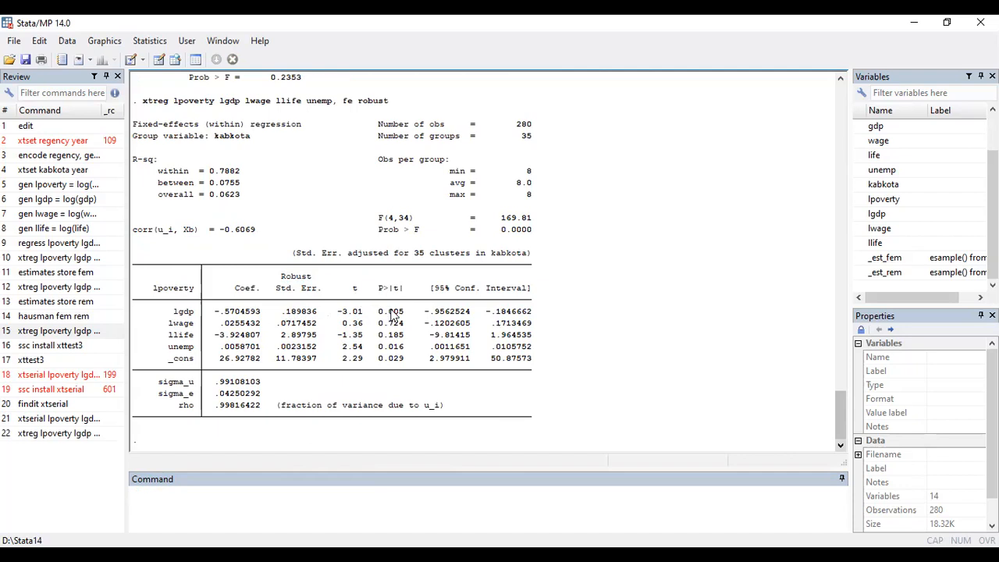
left_click_drag(845, 423, 843, 329)
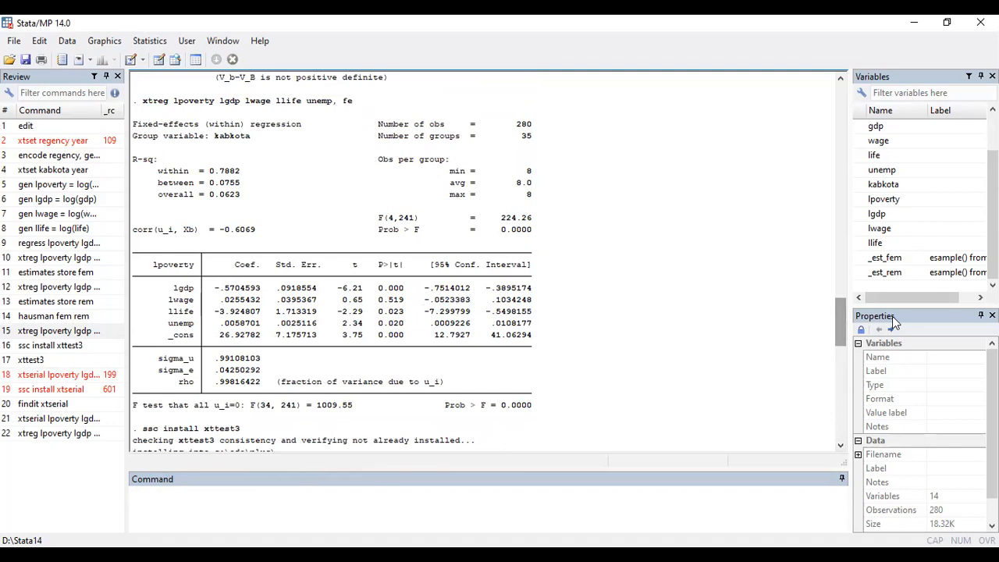
left_click_drag(839, 316, 841, 433)
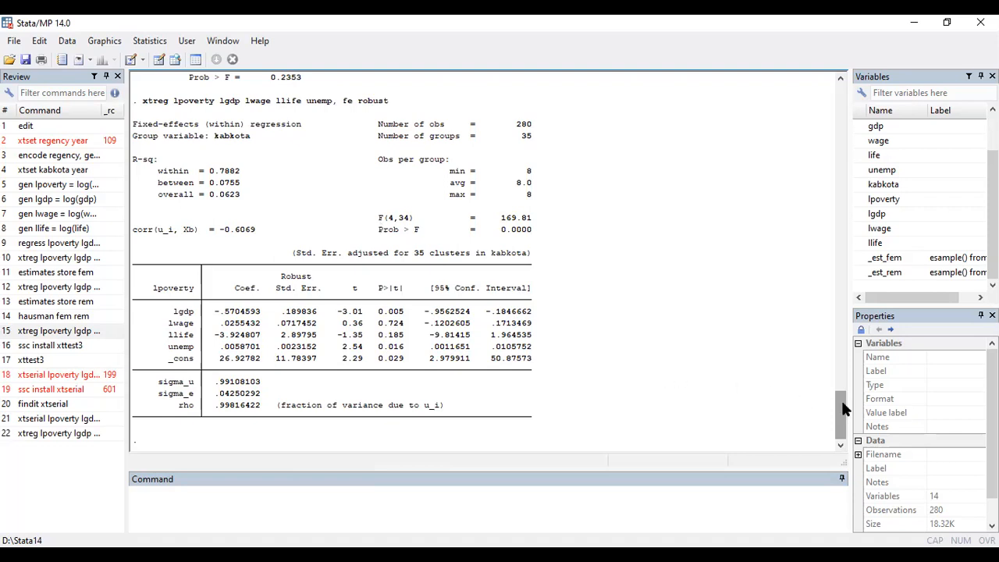
left_click_drag(840, 410, 840, 410)
Step: Estimate the dummy-variable version of the model with regress lpoverty lgdp lwage llife unemp i.kabkota, robust
left_click(81, 439)
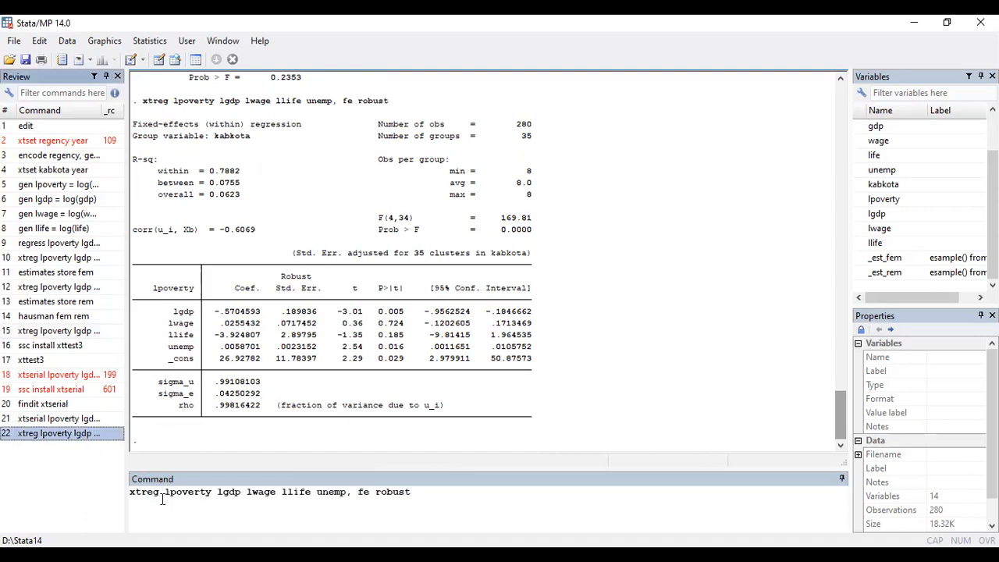
type("regress")
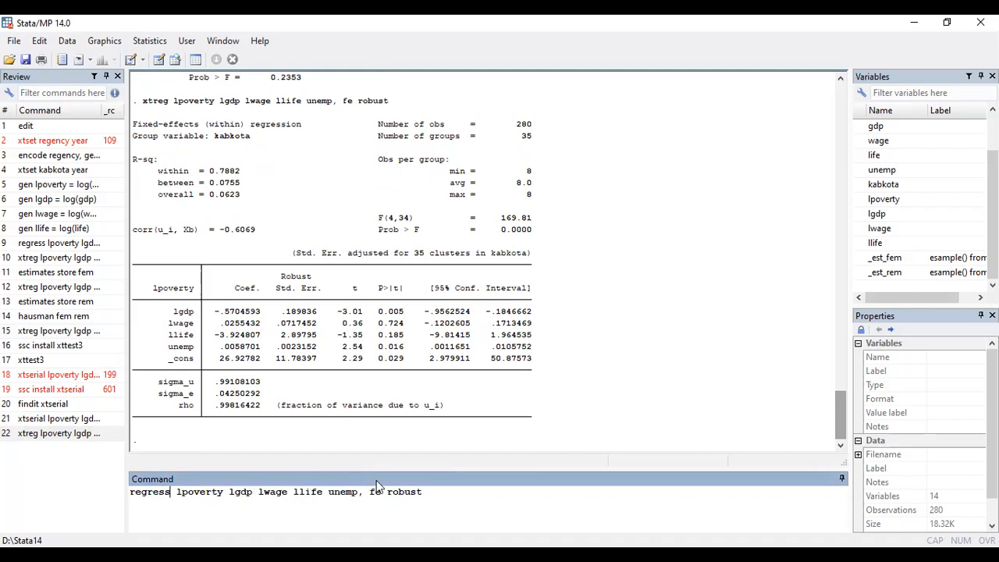
key("Right")
key("Right")
key("Right")
key("Right")
type(".")
scroll(975, 203, "up", 1)
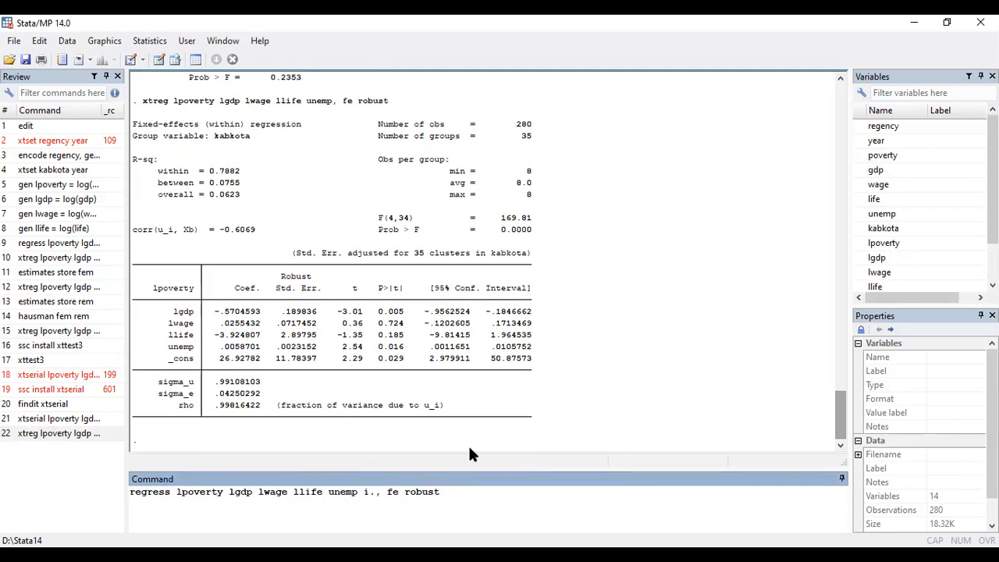
type("kabkota")
key("Right")
key("Delete")
key("Delete")
key("Delete")
key("End")
key("Return")
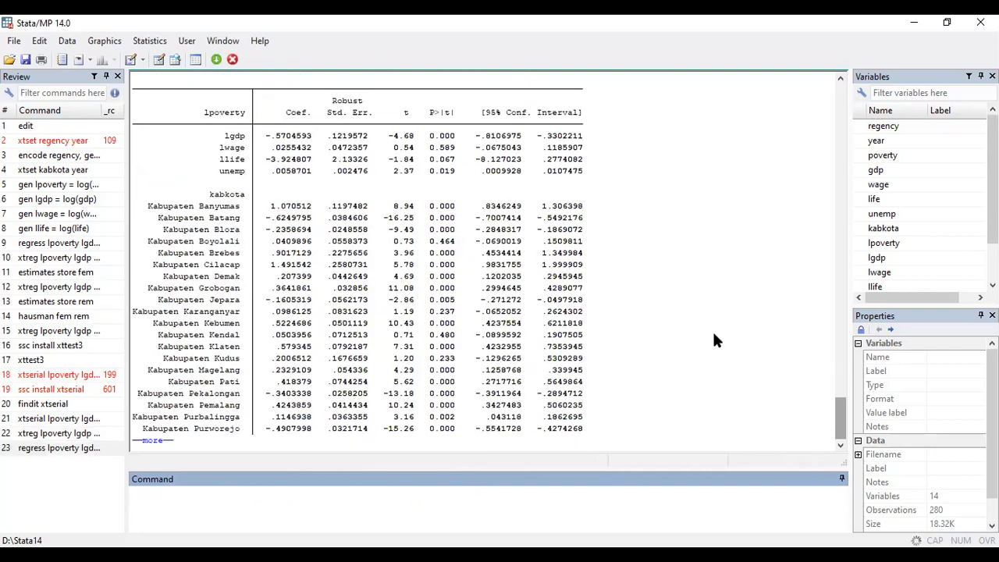
Step: Compare the dummy-variable regression's coefficients with the robust fixed-effects output and examine the latter's within, between and overall R-squared
left_click_drag(311, 136, 268, 151)
left_click(293, 168)
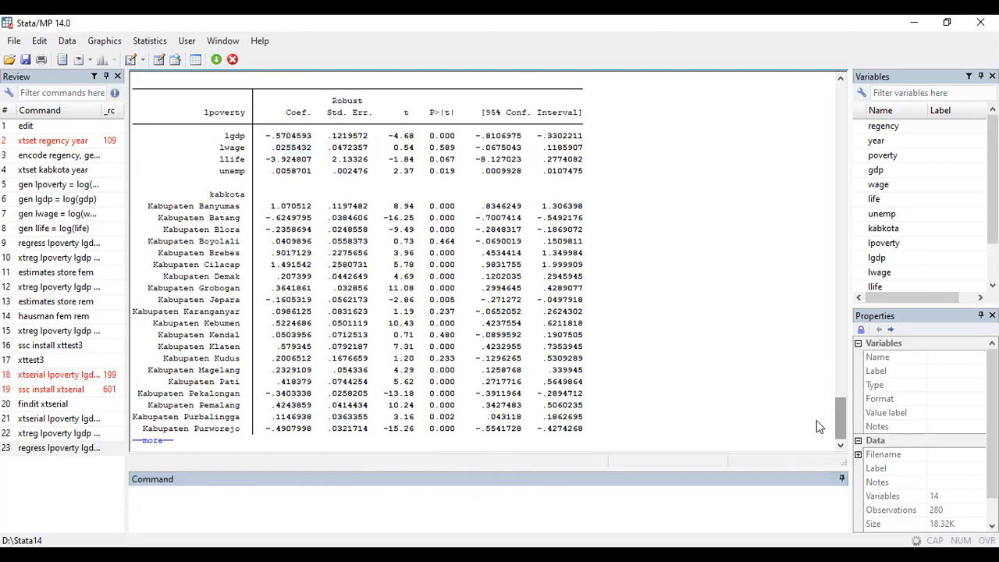
left_click_drag(838, 420, 839, 375)
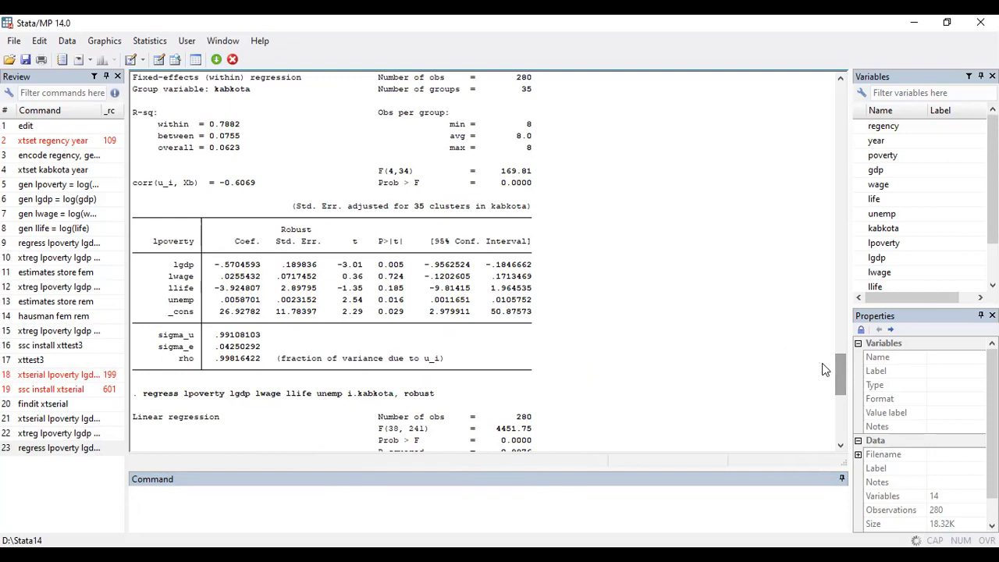
left_click_drag(836, 368, 839, 365)
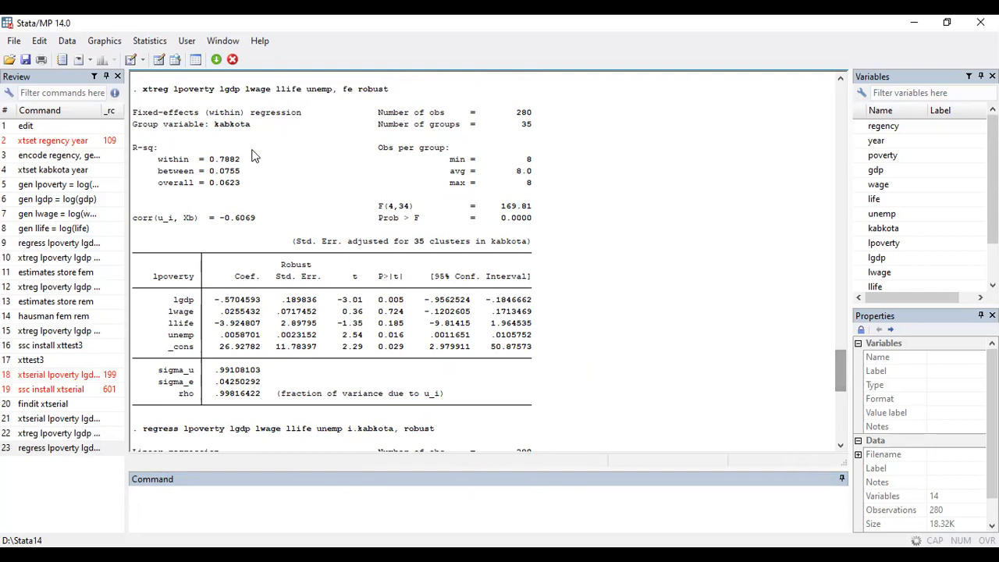
double_click(174, 159)
double_click(174, 170)
double_click(175, 182)
left_click(179, 178)
left_click_drag(840, 371, 841, 395)
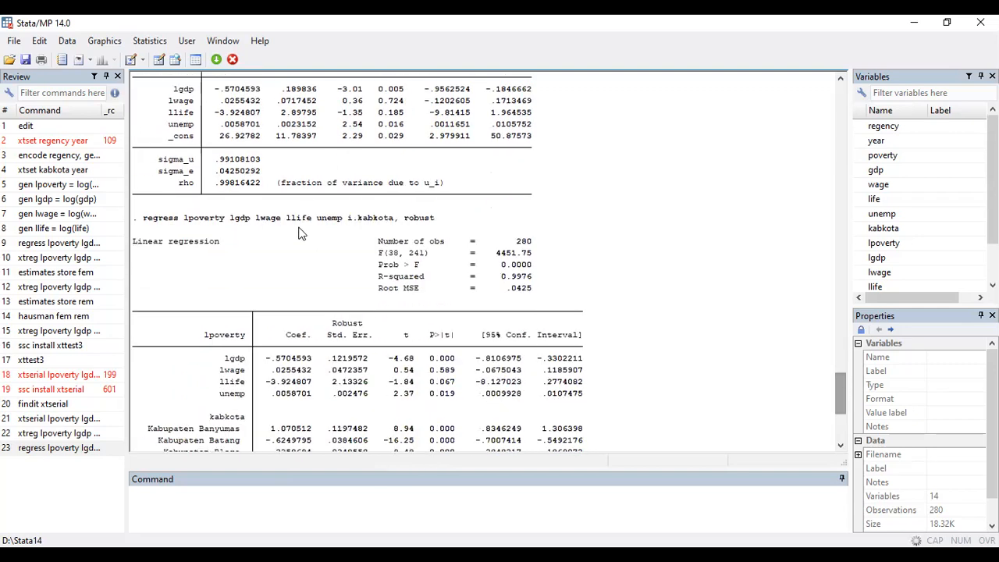
Step: Examine the i.kabkota term in the dummy-variable regression command and the R-squared in its output
mouse_move(349, 218)
left_mouse_down()
mouse_move(393, 225)
mouse_move(350, 226)
left_mouse_up()
left_click(393, 226)
left_click(350, 221)
left_click_drag(435, 221, 143, 227)
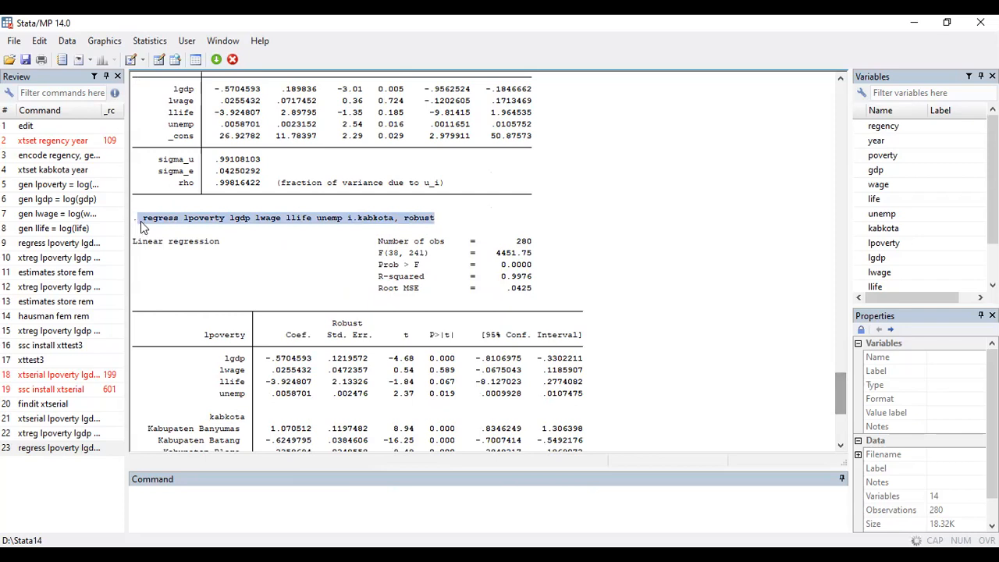
left_click(142, 227)
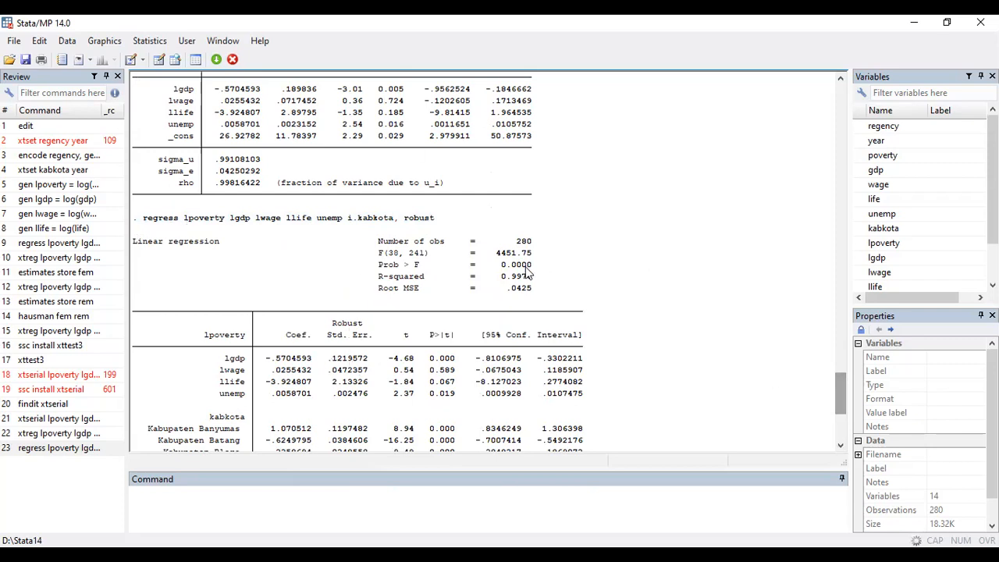
left_click_drag(532, 277, 500, 282)
left_click(501, 283)
left_click_drag(841, 406, 841, 407)
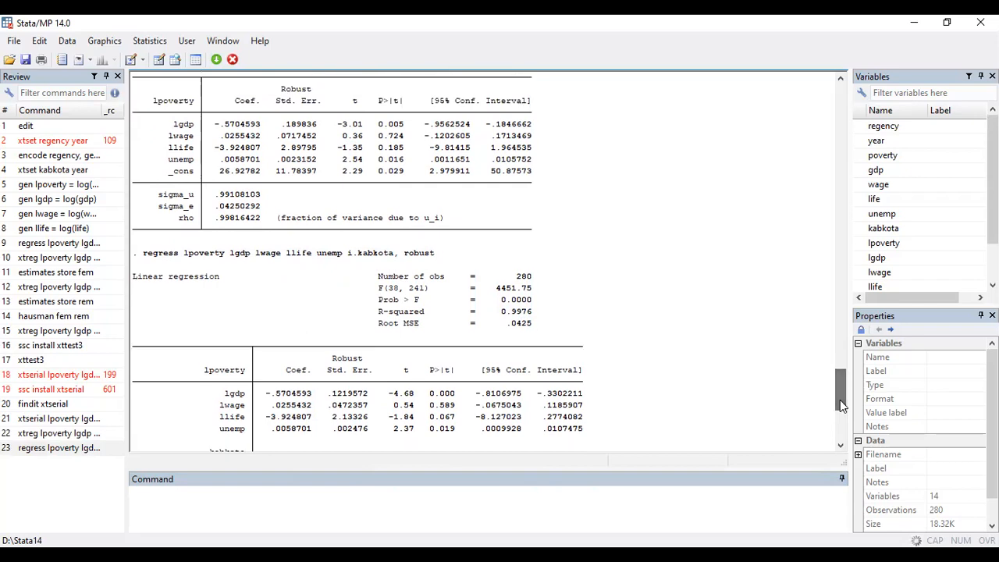
left_click_drag(510, 310, 501, 311)
left_click(500, 311)
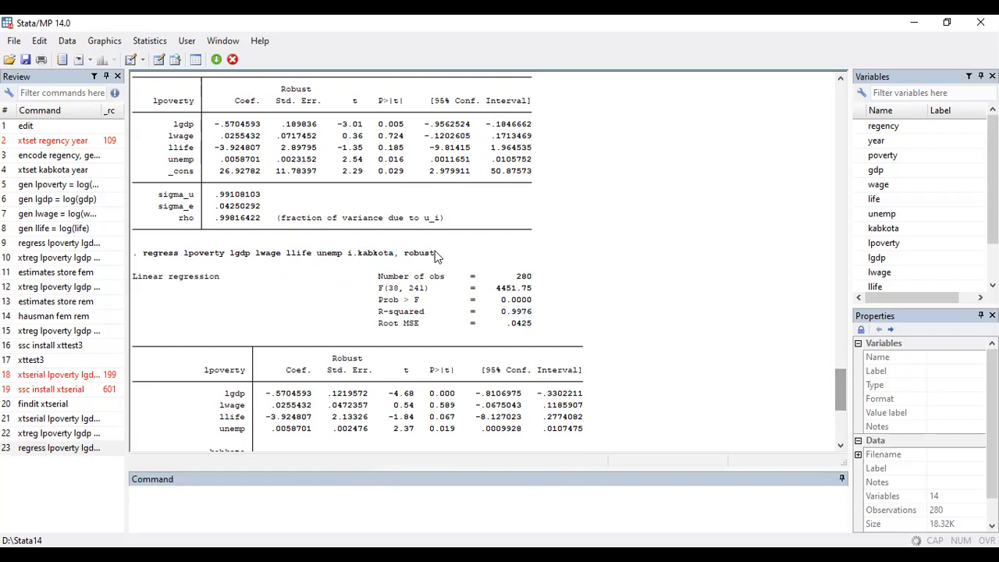